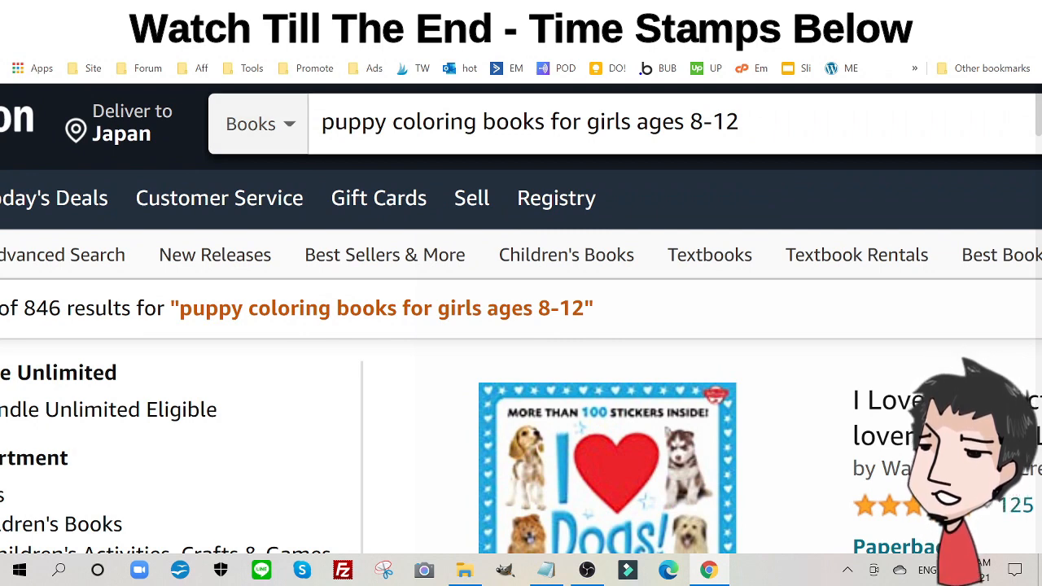
Highlight the result count for the Amazon book search "puppy coloring books for girls ages 8-12"
scroll(520, 324, "left", 2)
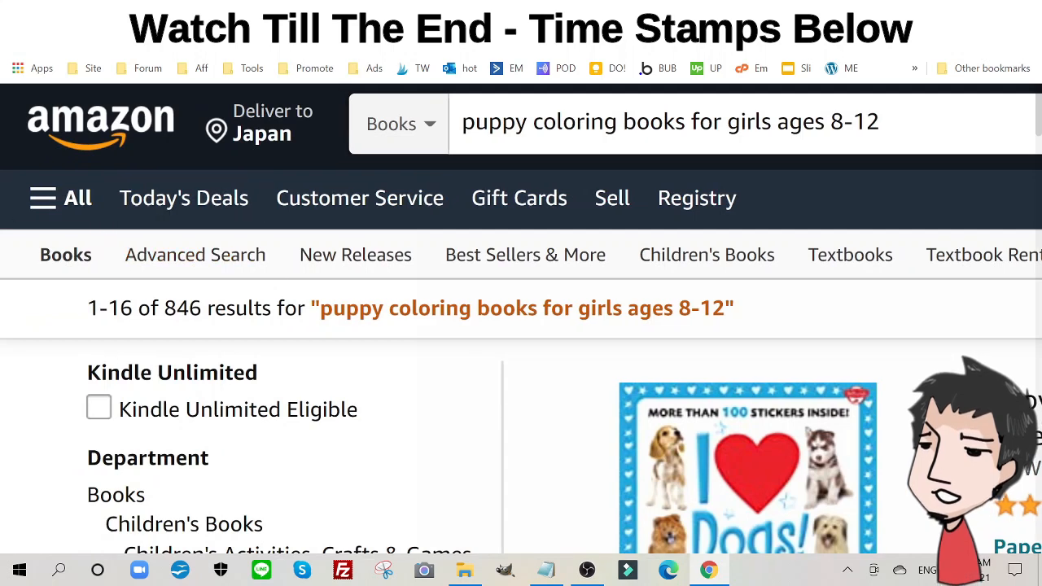
left_click_drag(158, 308, 202, 308)
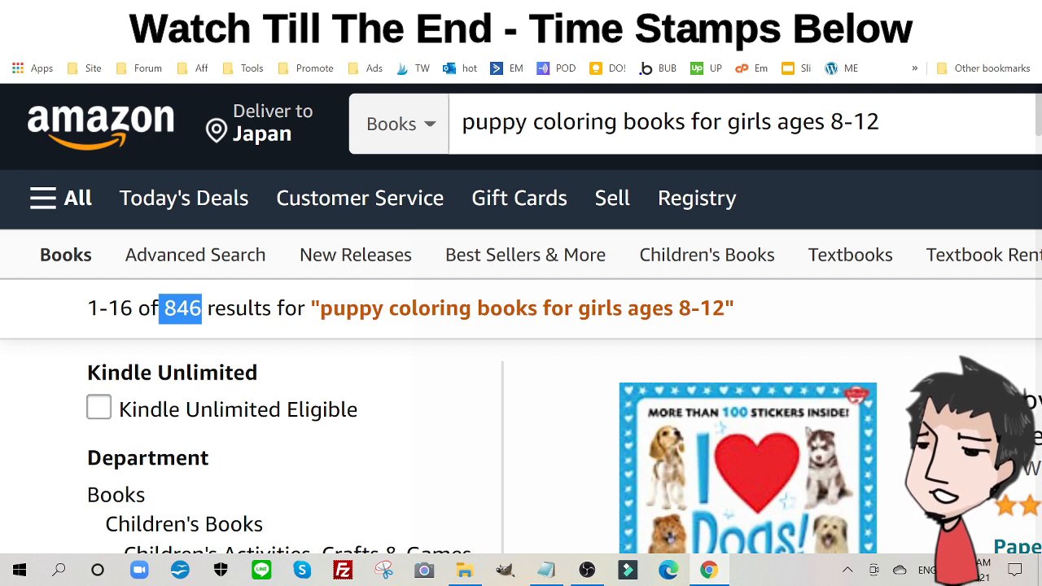
Switch to Canva and create a blank US Letter Document design
key("ctrl+Tab")
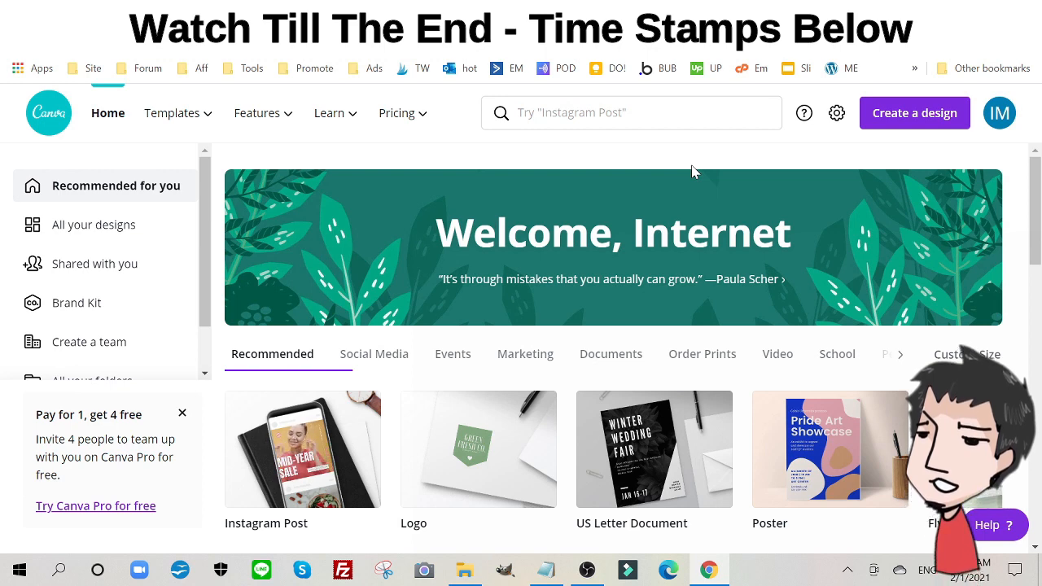
scroll(687, 168, "down", 1)
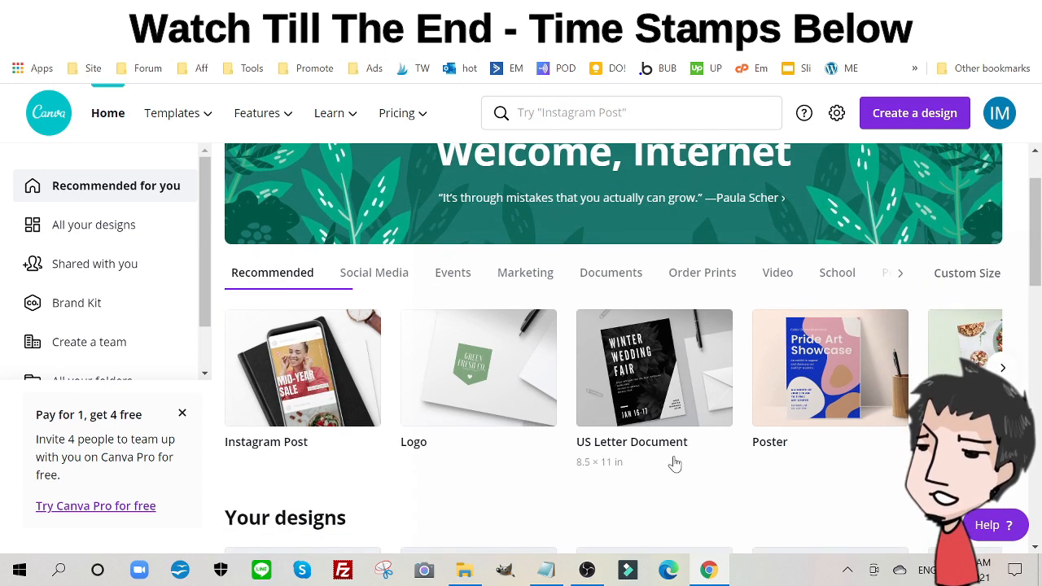
left_click(666, 411)
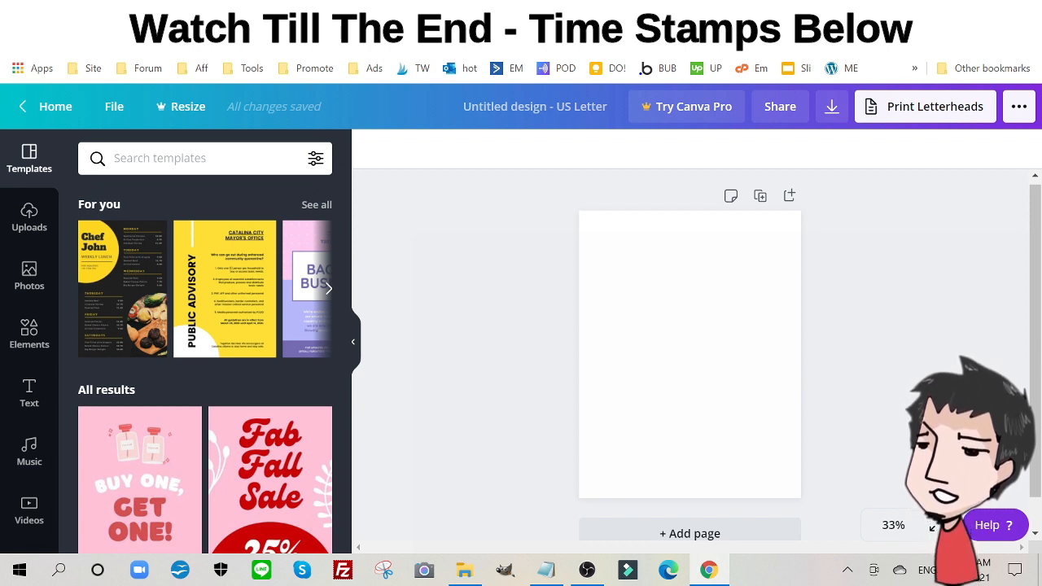
Check the page dimensions of the new US Letter design and look over its blank page
left_click(112, 111)
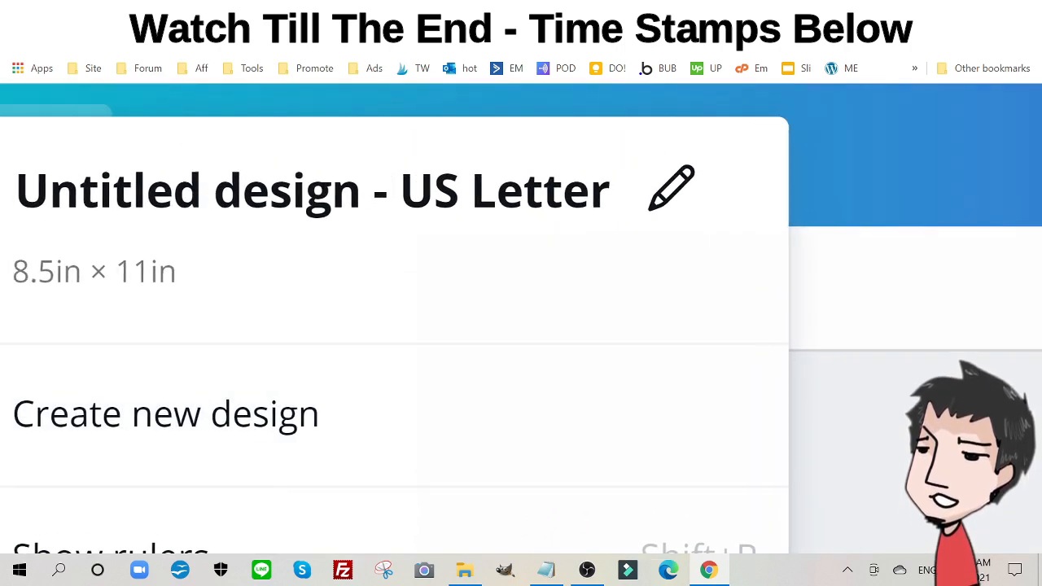
key("Escape")
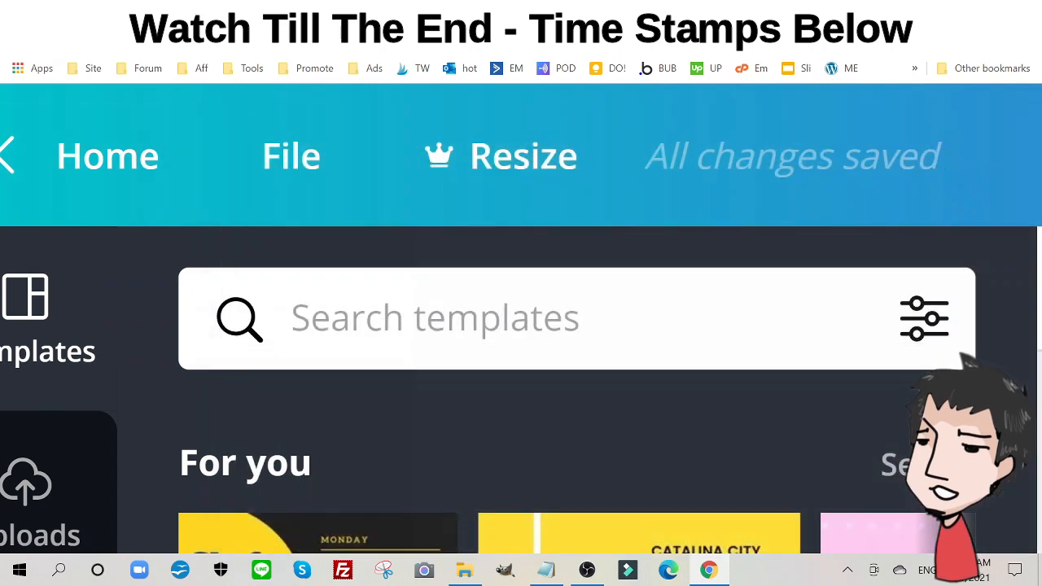
scroll(521, 318, "down", 5)
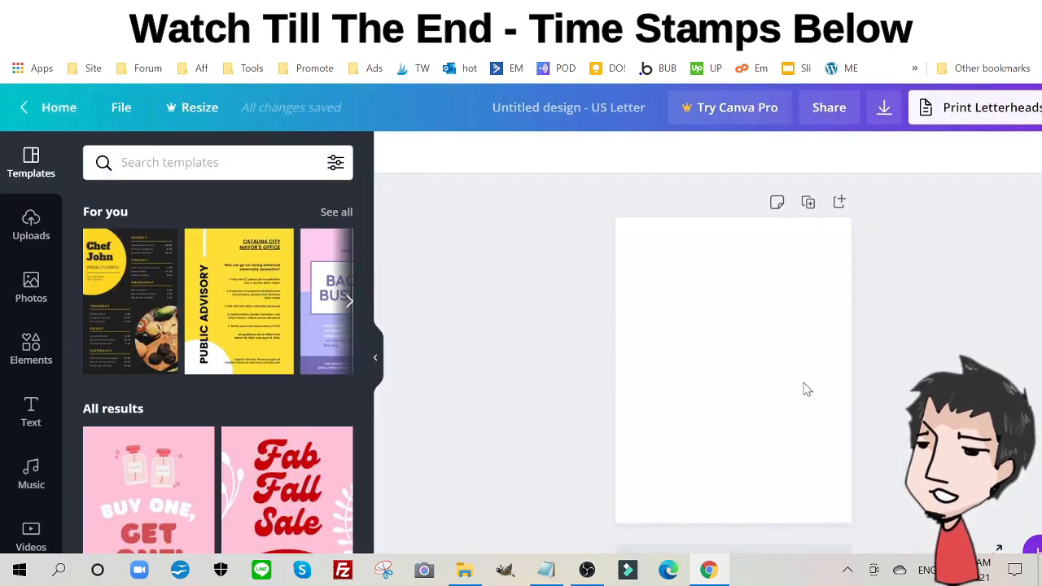
scroll(477, 314, "down", 1)
scroll(469, 349, "up", 1)
scroll(469, 349, "down", 1)
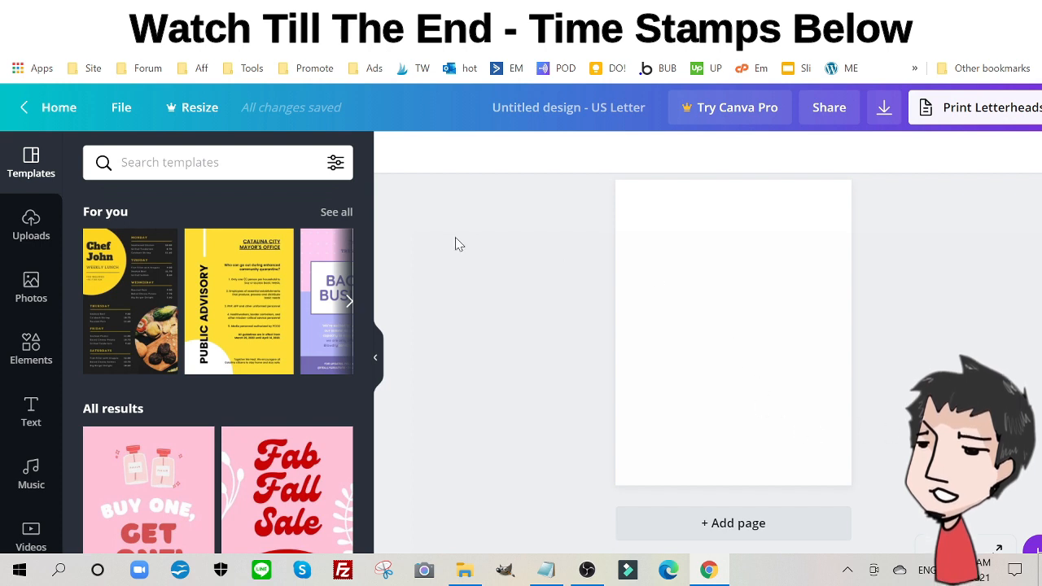
Browse the uploaded images for the black-and-white puppy line drawings
left_click(28, 233)
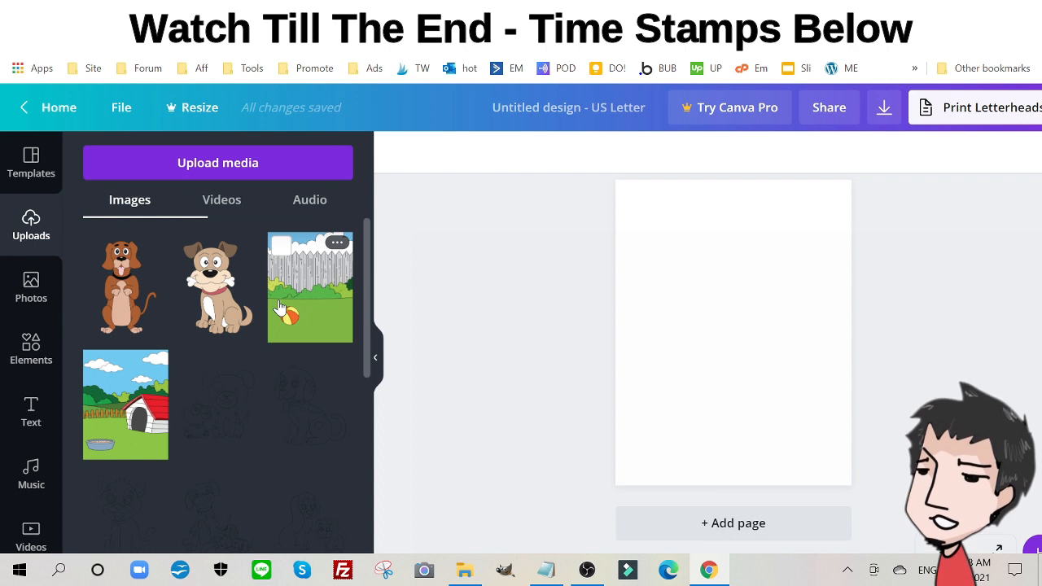
scroll(279, 307, "down", 10)
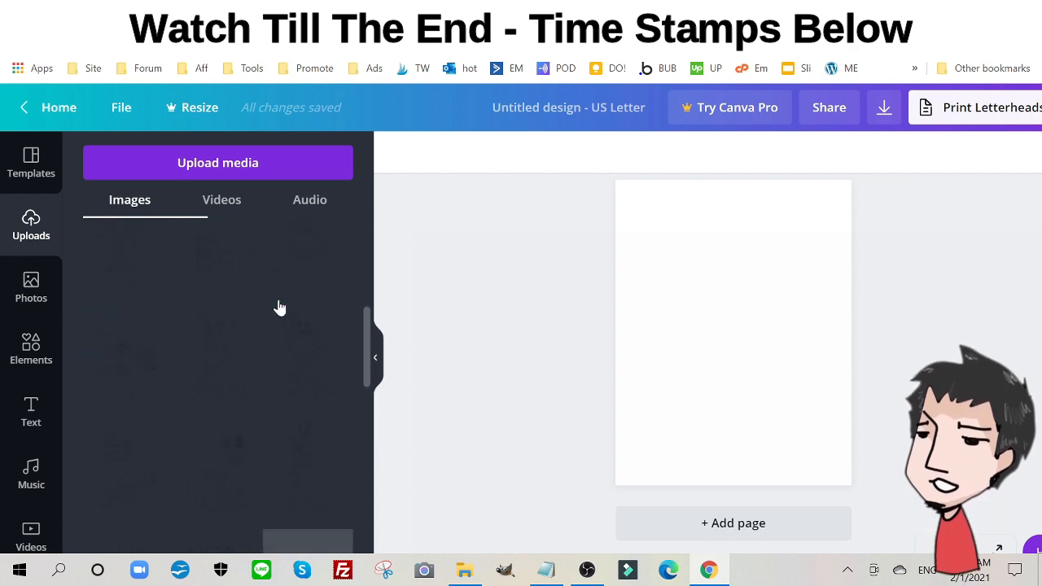
scroll(279, 307, "down", 3)
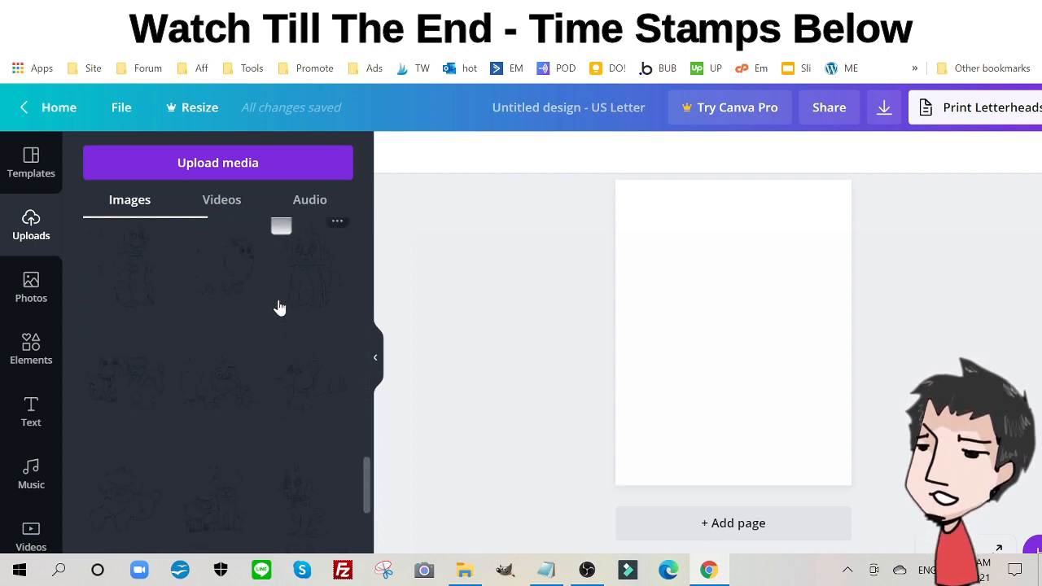
scroll(279, 308, "down", 3)
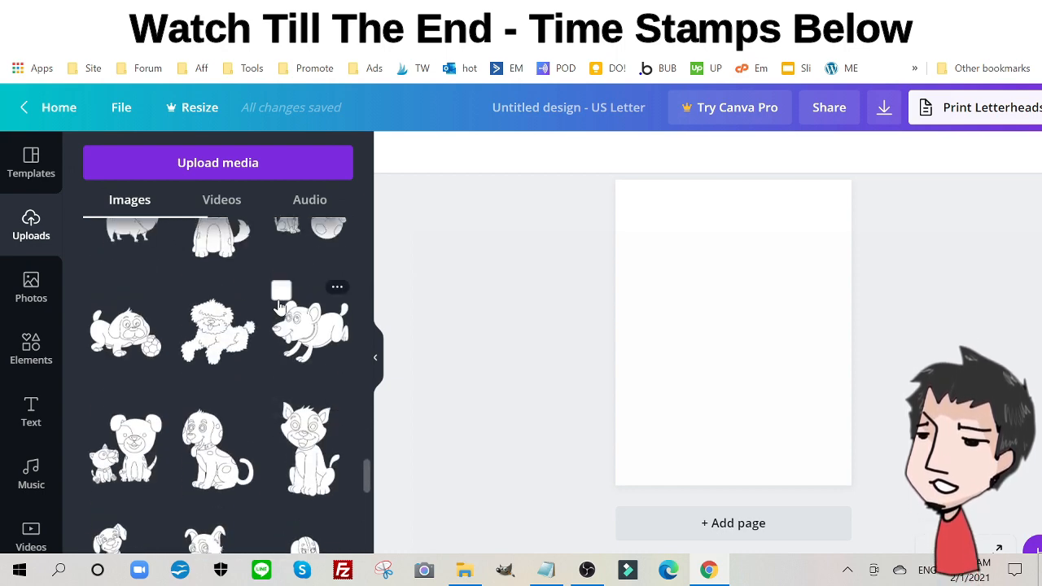
scroll(279, 308, "up", 1)
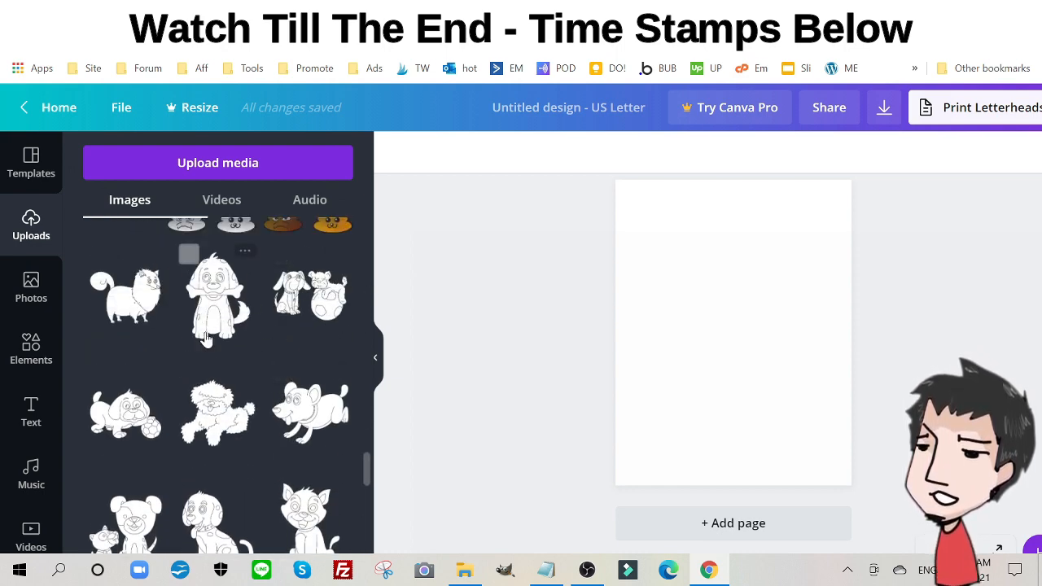
left_click(463, 571)
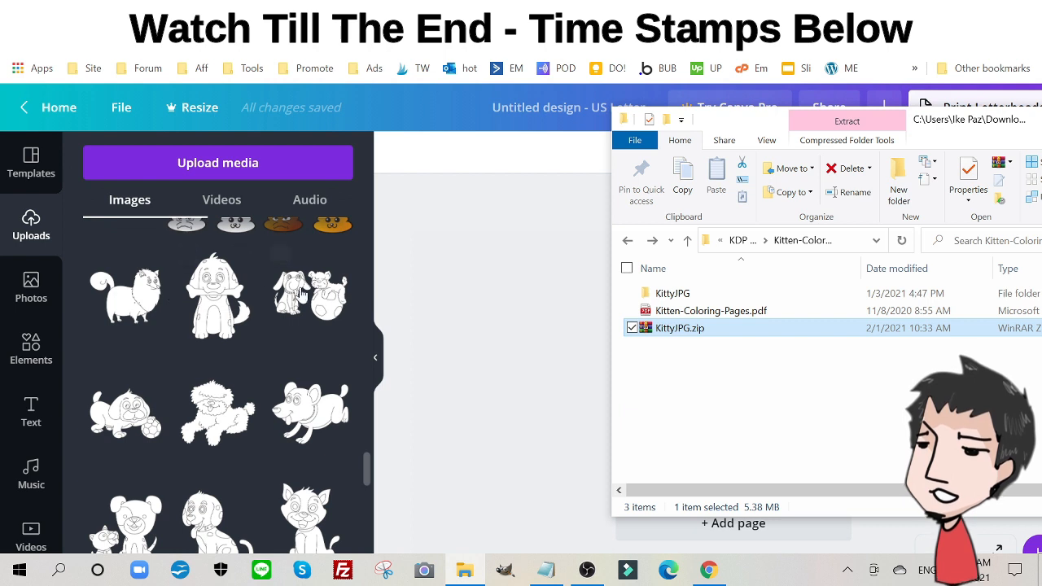
left_click(411, 304)
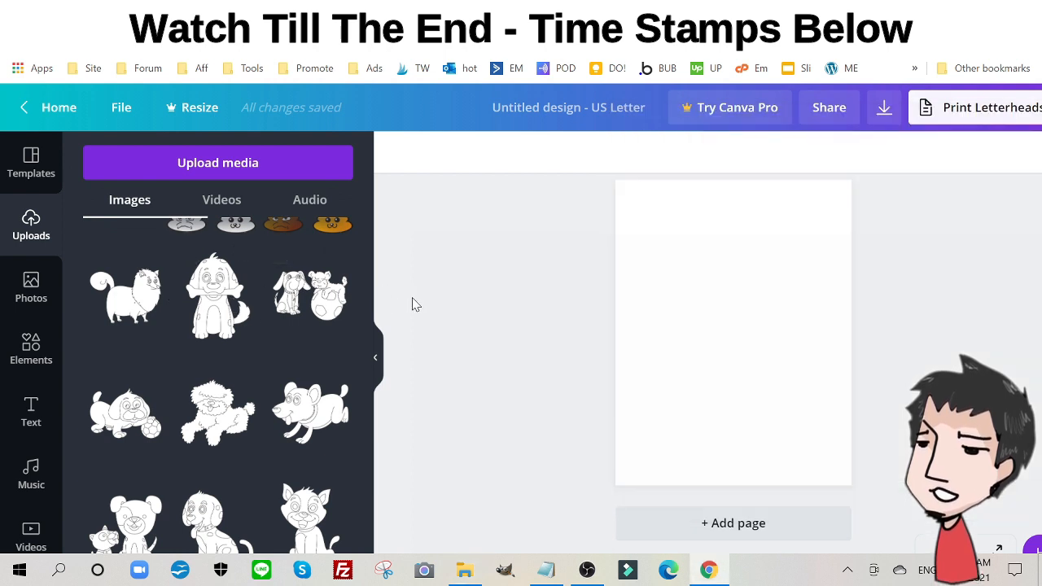
Place the fluffy curly-tailed dog drawing on the first page and crop its empty margins on all four sides
left_click(149, 318)
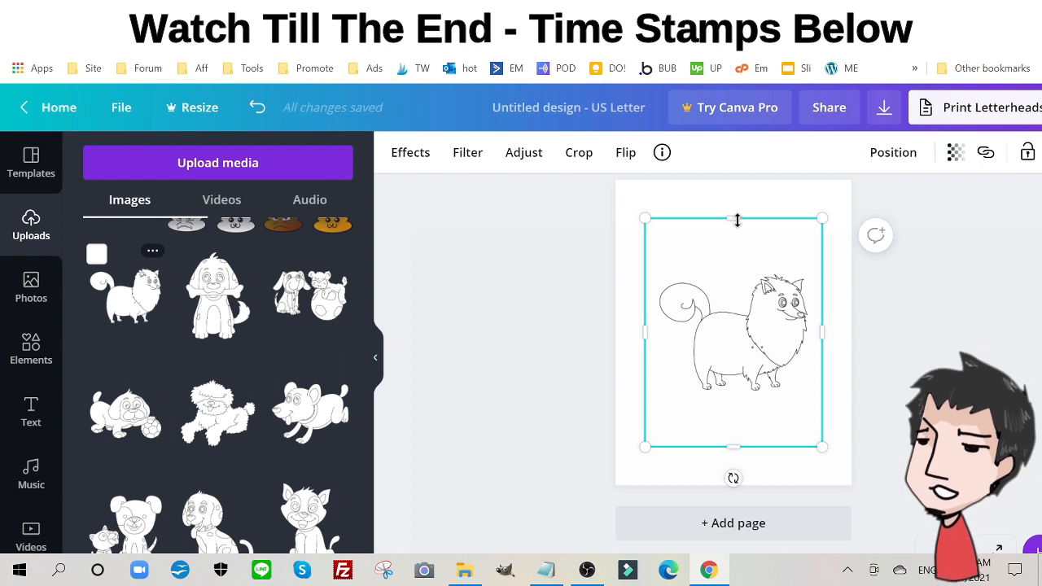
left_click_drag(736, 218, 744, 267)
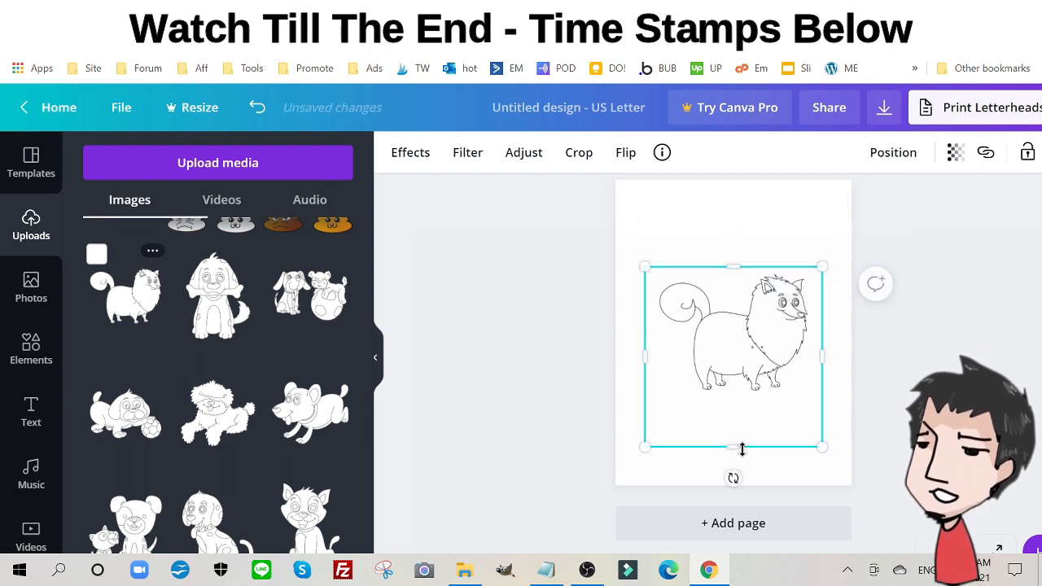
left_click_drag(739, 448, 737, 396)
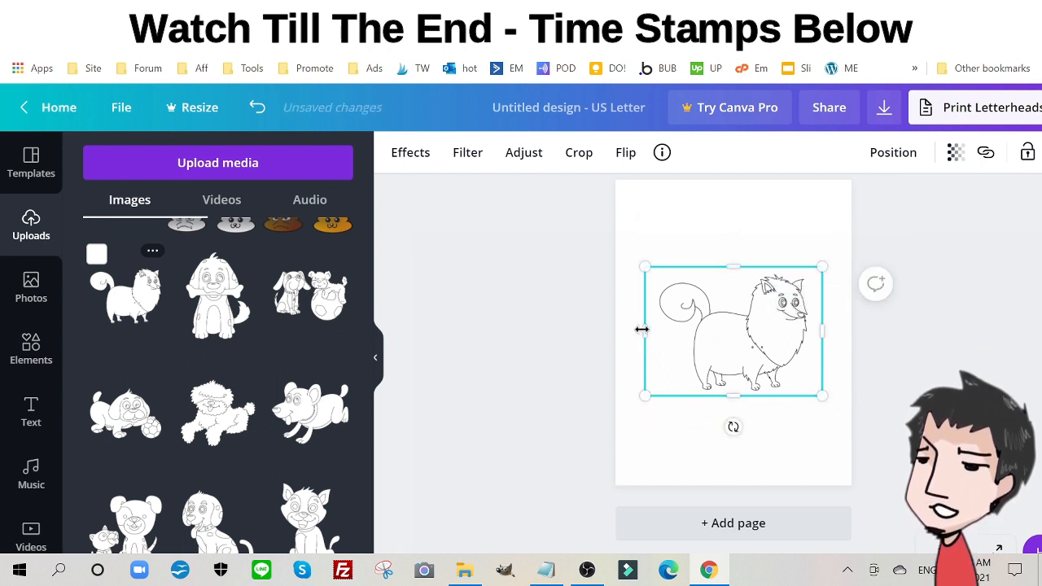
left_click_drag(643, 331, 654, 334)
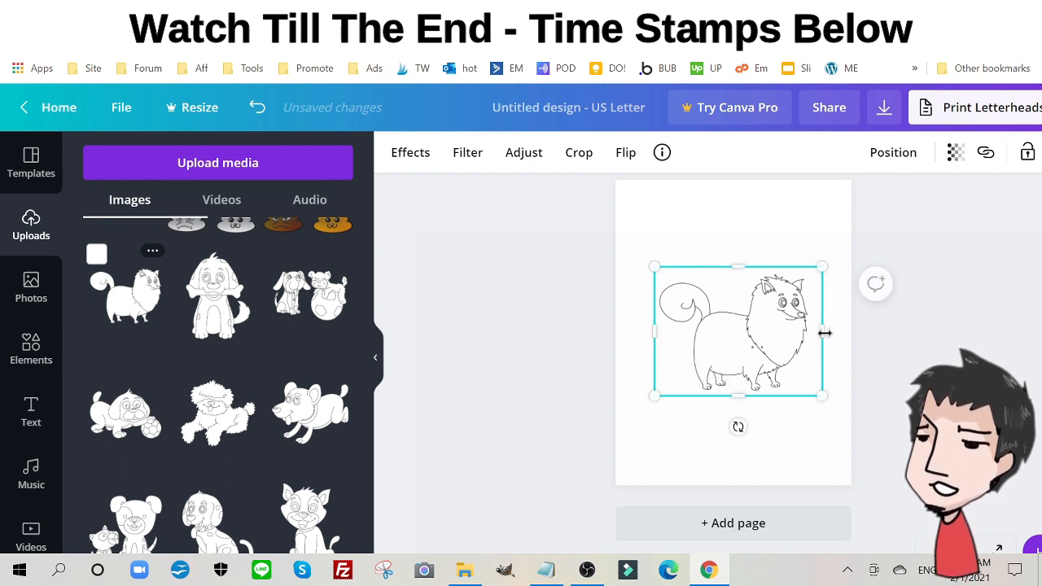
left_click_drag(822, 332, 814, 333)
Enlarge the fluffy dog drawing to nearly the full page width and center it on the first page
left_click_drag(725, 351, 667, 305)
left_click_drag(809, 353, 835, 373)
left_click_drag(756, 328, 752, 367)
left_click(545, 269)
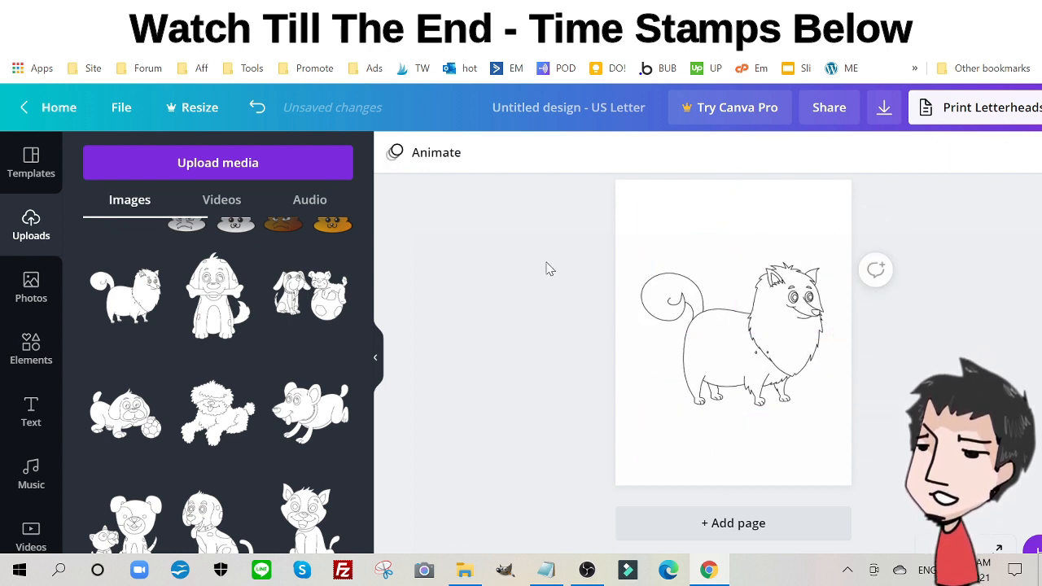
Add a second page with the drawing of the dog holding a bone and enlarge it to nearly fill the page
scroll(546, 270, "down", 1)
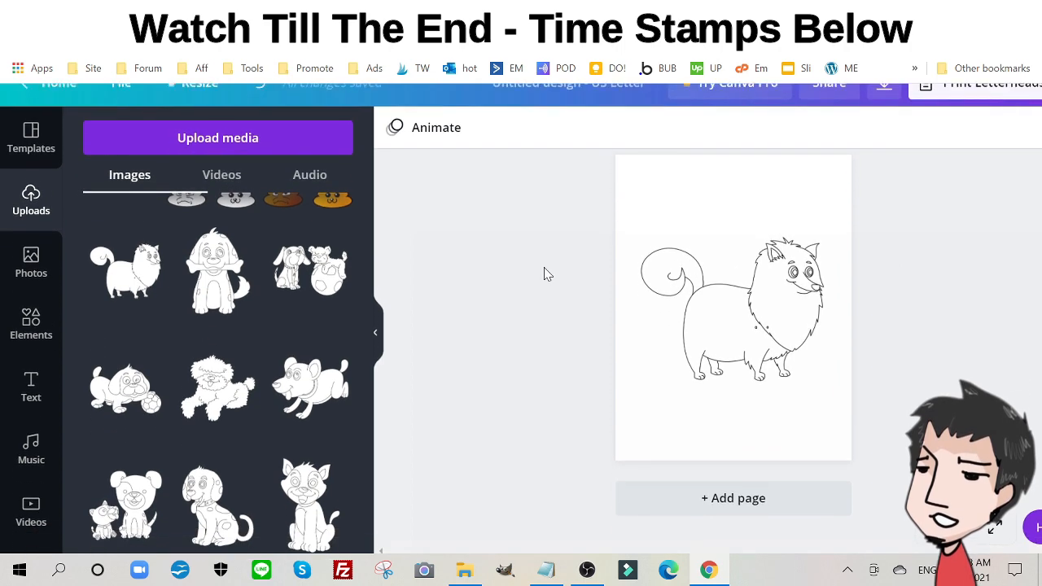
left_click(742, 504)
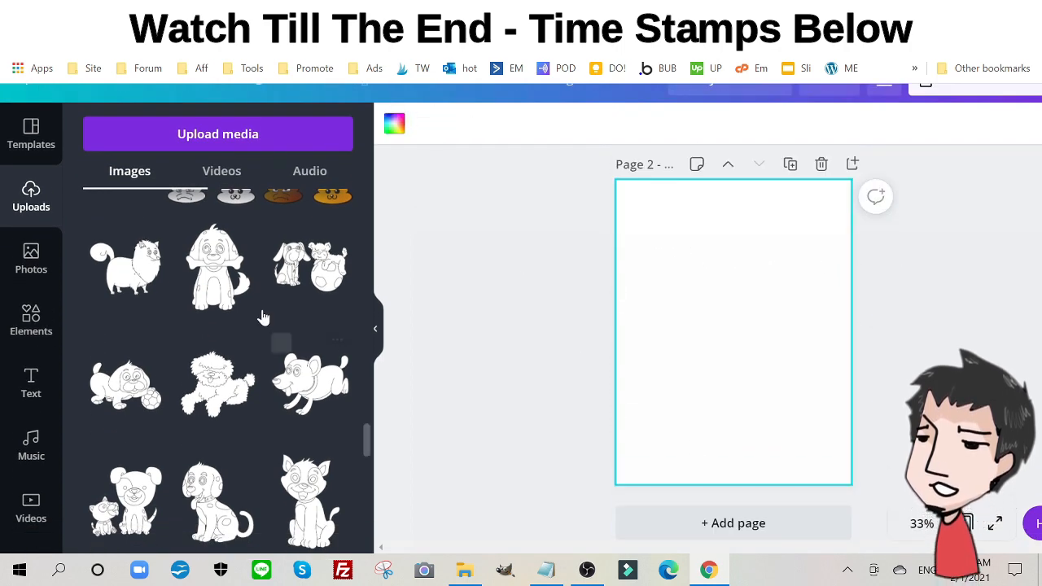
left_click(218, 273)
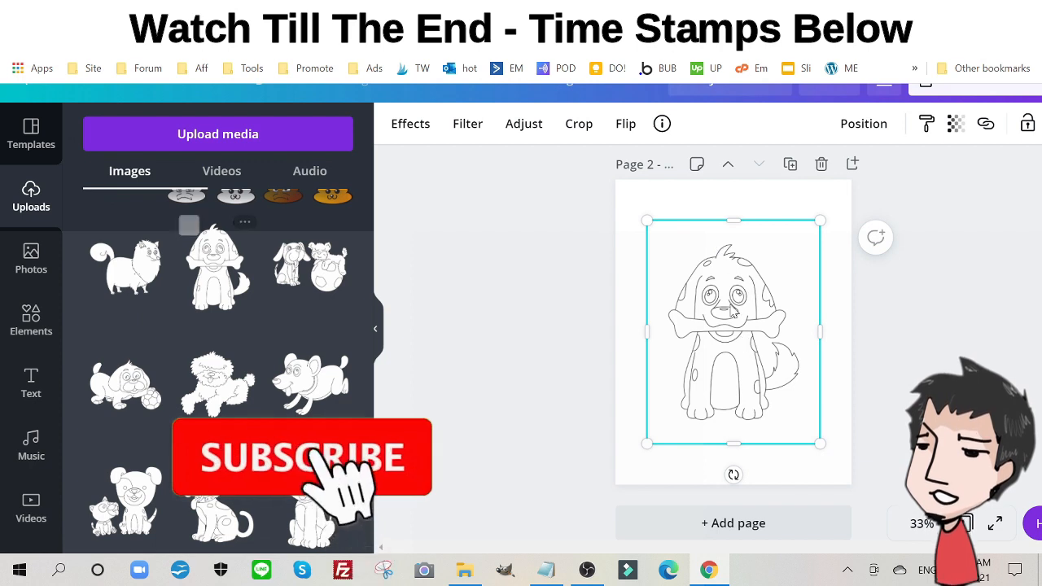
left_click_drag(739, 332, 723, 310)
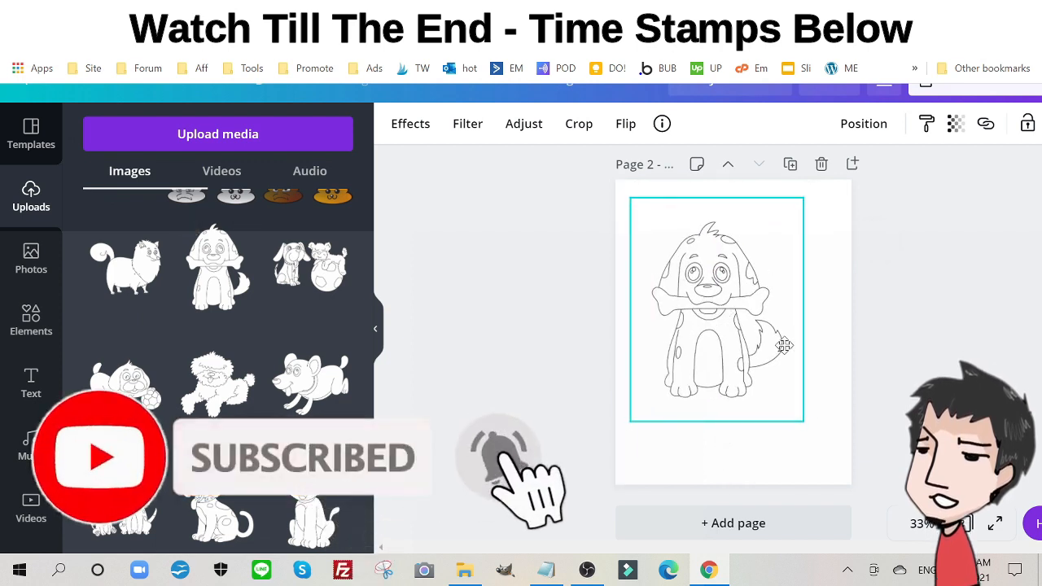
left_click_drag(801, 420, 830, 473)
left_click(570, 324)
Add a third page with the drawing of two dogs and a soccer ball, and crop its upper and lower margins
scroll(570, 325, "down", 1)
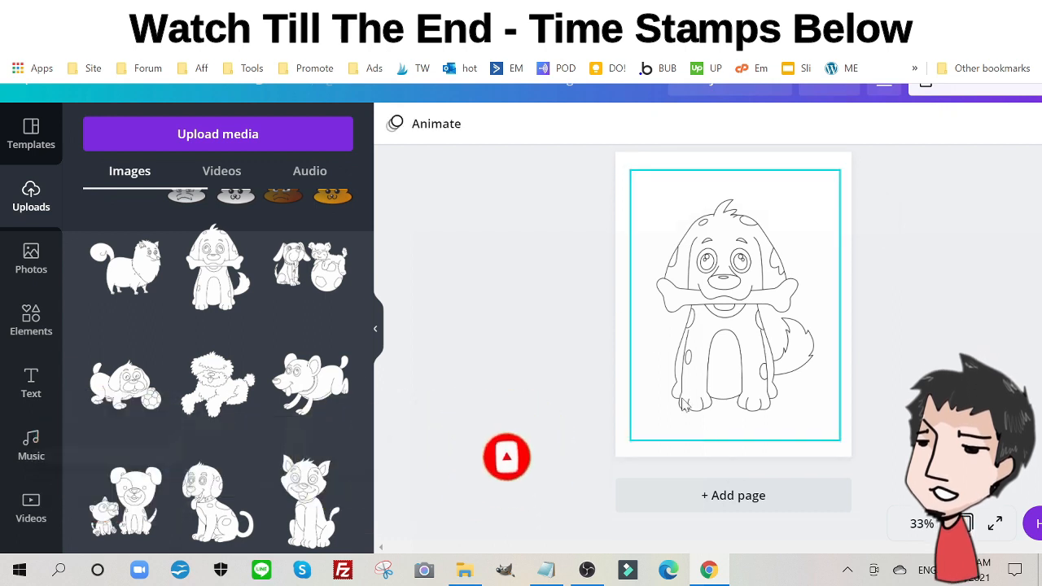
left_click(707, 495)
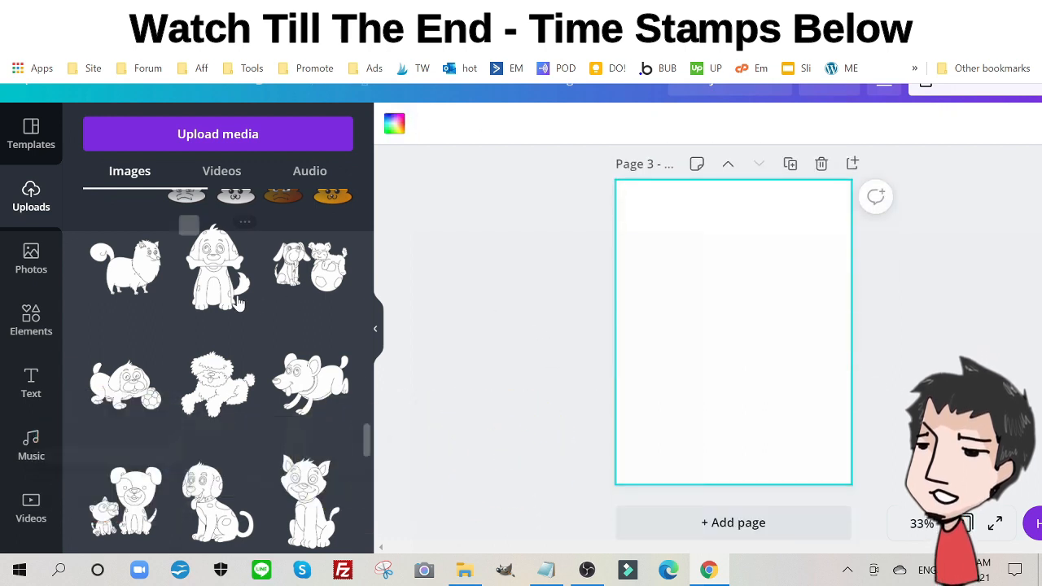
left_click(317, 274)
left_click_drag(729, 226, 745, 271)
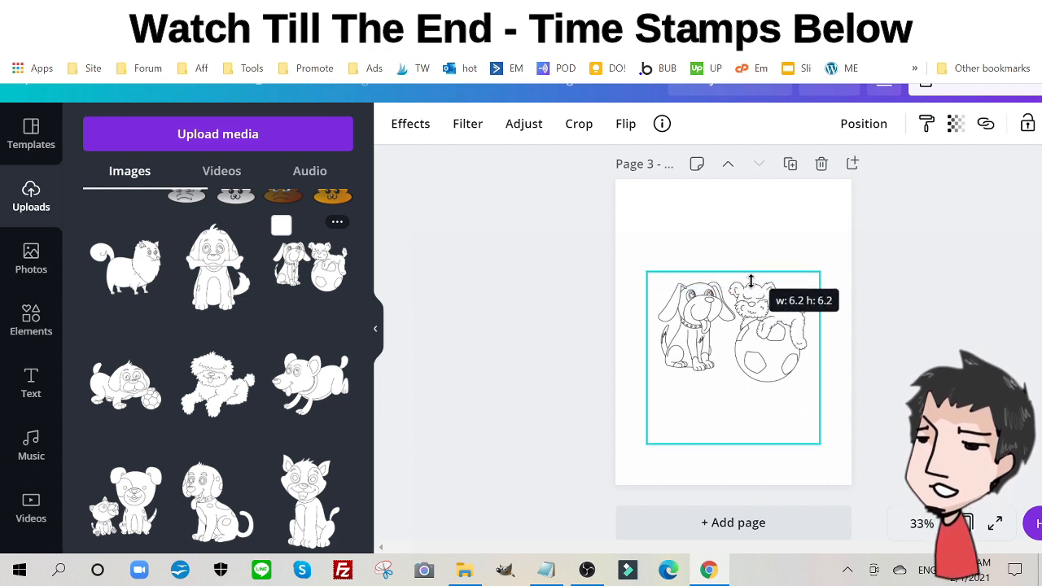
left_click_drag(732, 443, 739, 392)
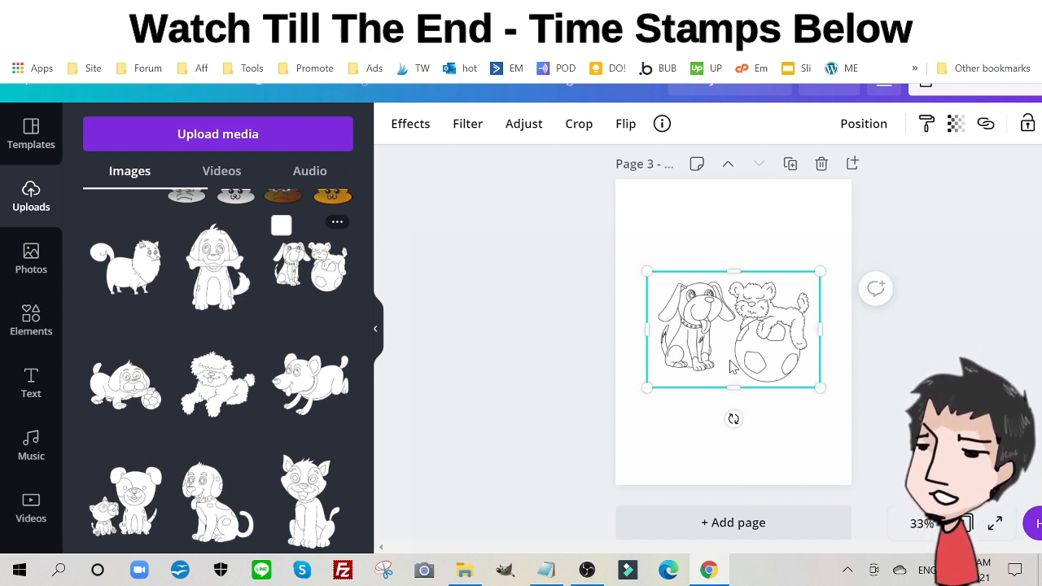
Enlarge the two-dog drawing to nearly the full width of the third page and center it
left_click_drag(755, 329, 730, 293)
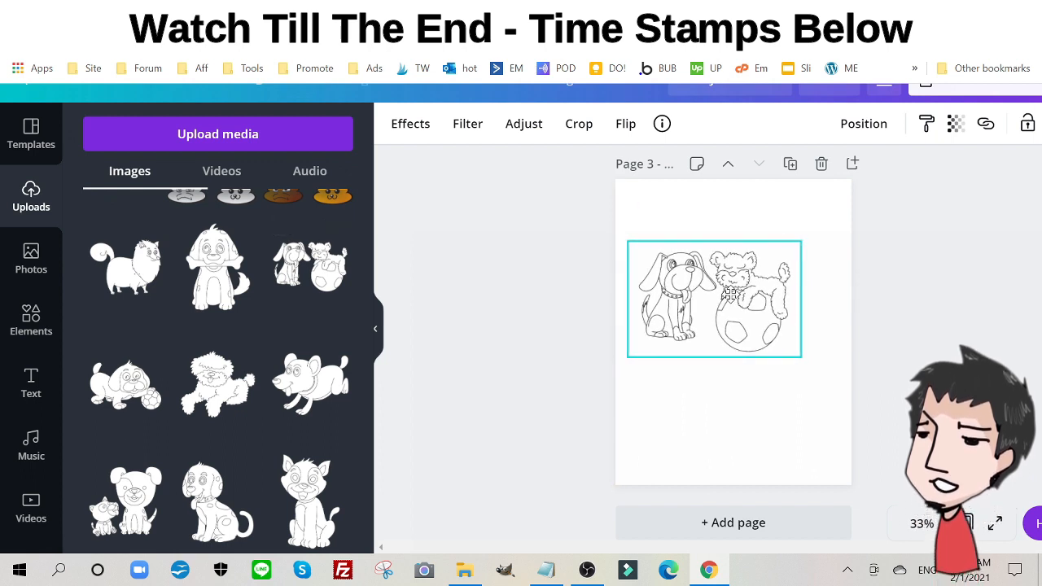
left_click_drag(795, 350, 845, 387)
mouse_move(738, 329)
left_mouse_down()
mouse_move(736, 369)
mouse_move(736, 348)
left_mouse_up()
left_click(532, 305)
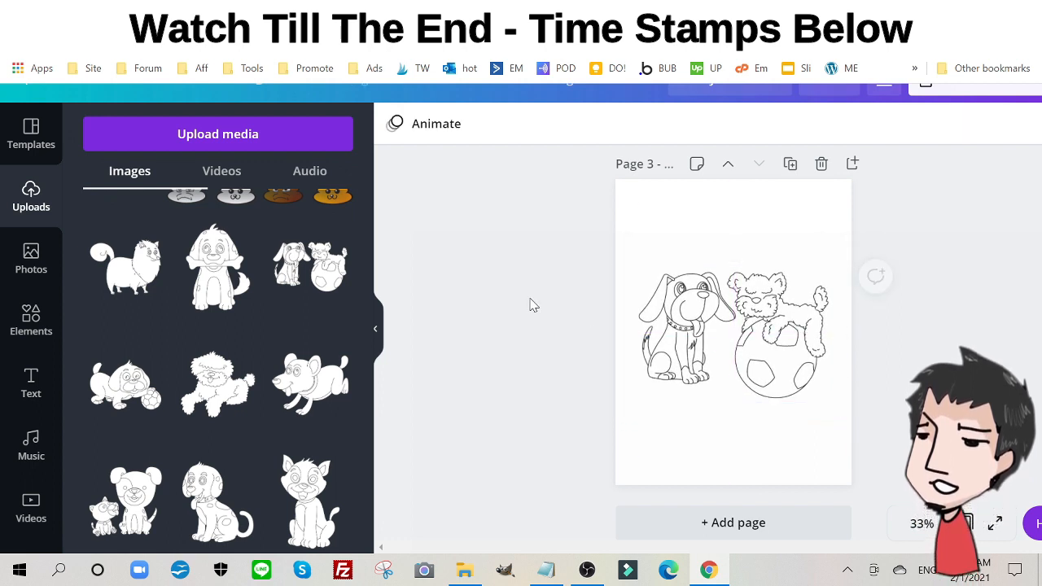
Add a fourth page with the bone-holding dog drawing and shrink it toward the page's lower left corner
scroll(749, 306, "down", 1)
left_click(777, 496)
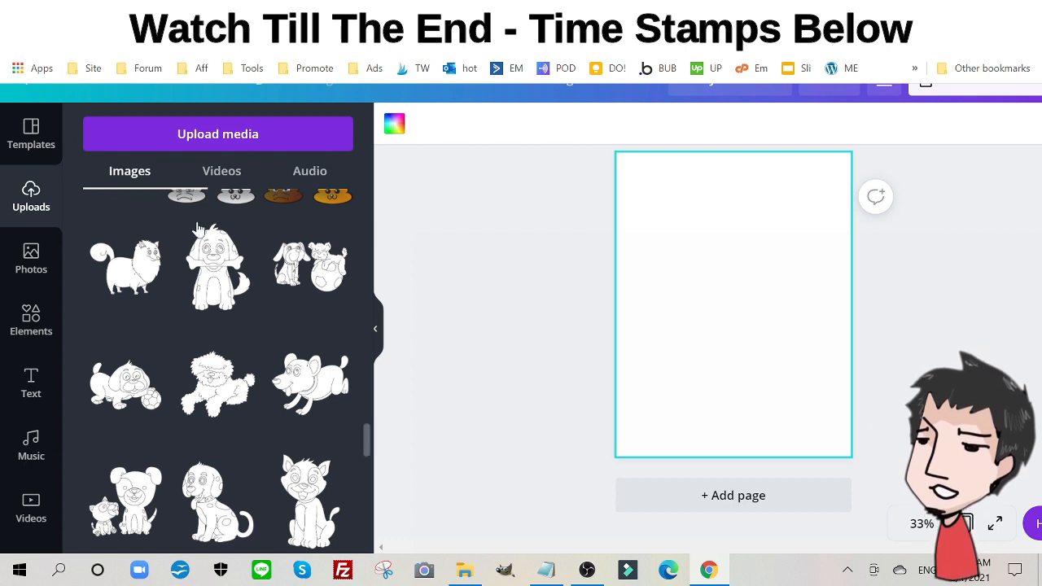
left_click(215, 259)
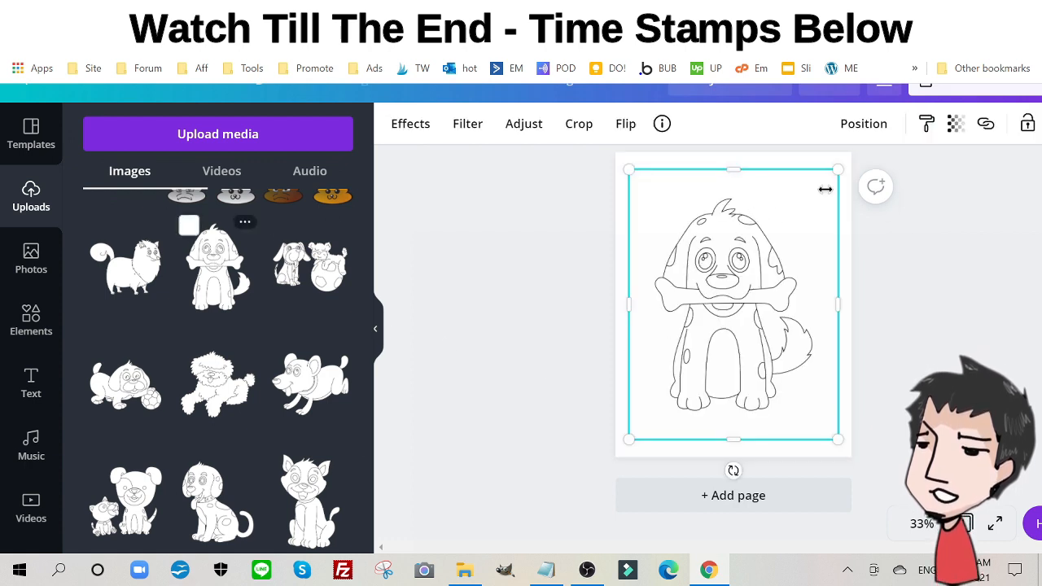
left_click_drag(836, 171, 773, 252)
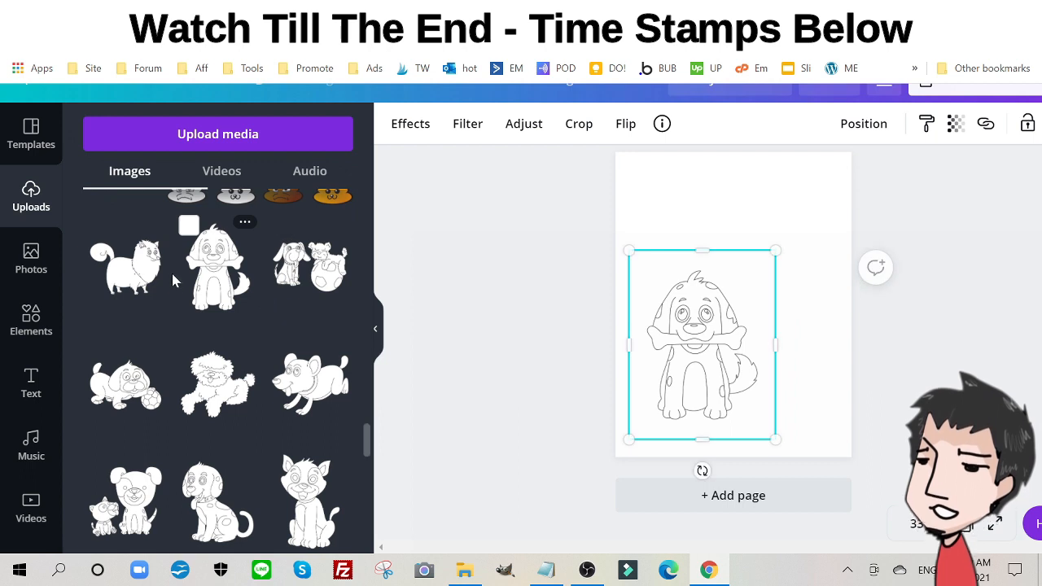
Add the fluffy dog drawing beside the bone-holding dog on the fourth page and flip it horizontally
left_click(101, 281)
left_click_drag(765, 311, 783, 366)
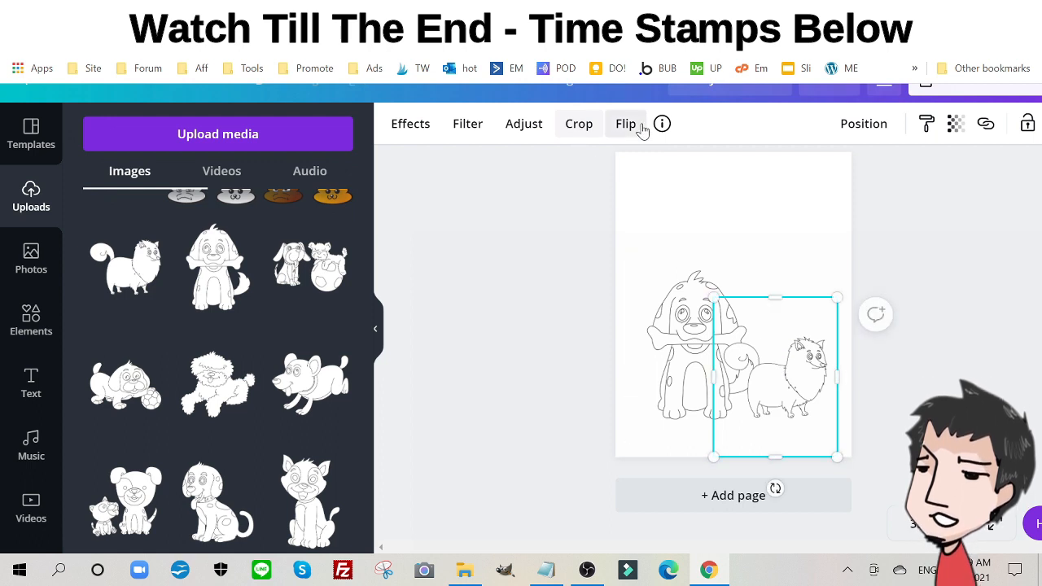
left_click(627, 126)
left_click(662, 173)
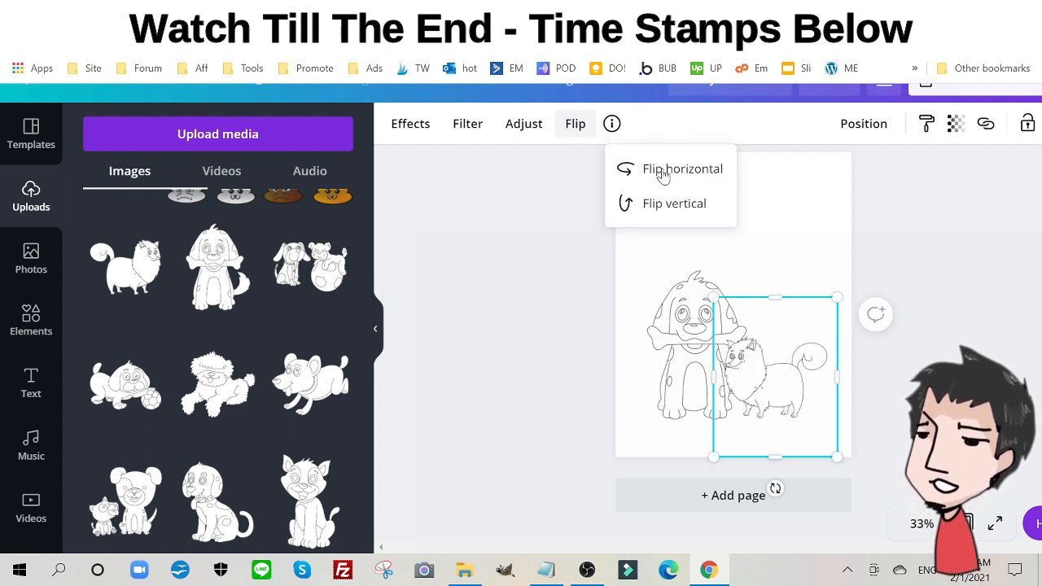
left_click(666, 342)
left_click(502, 279)
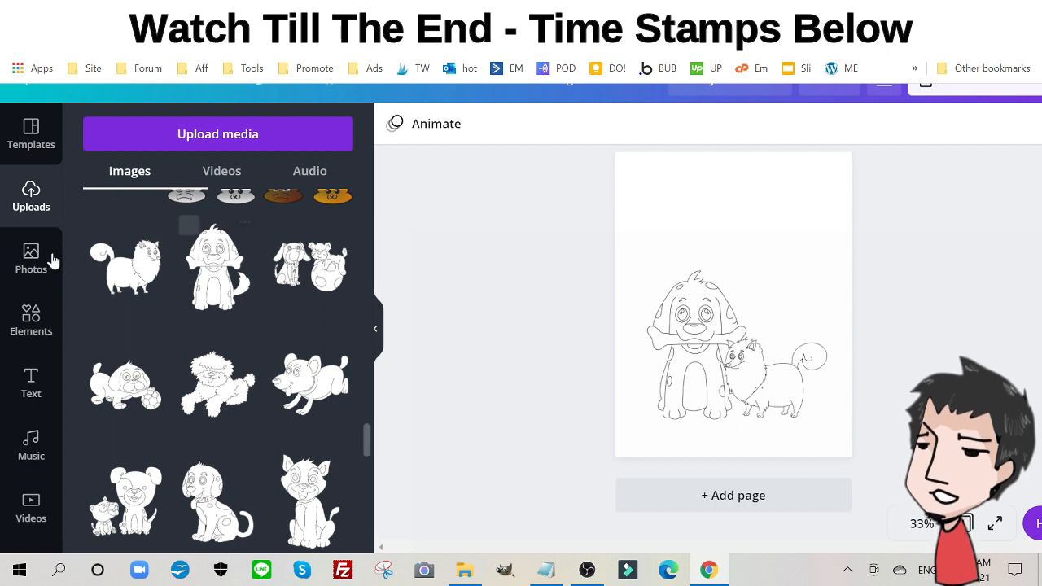
Add a heading reading "How Many Pups?" above the two dogs near the upper edge of the page
left_click(32, 378)
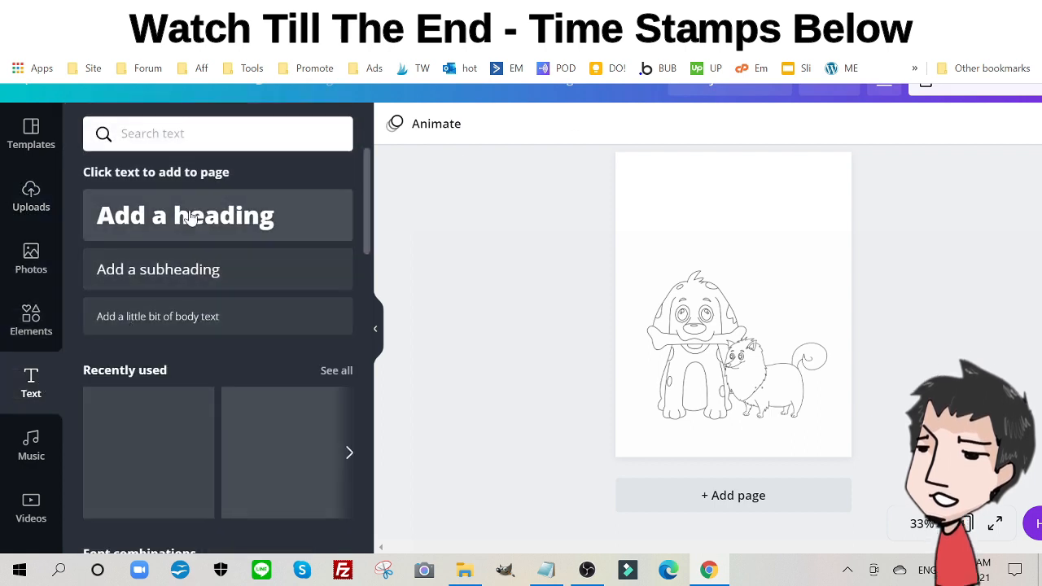
left_click(187, 214)
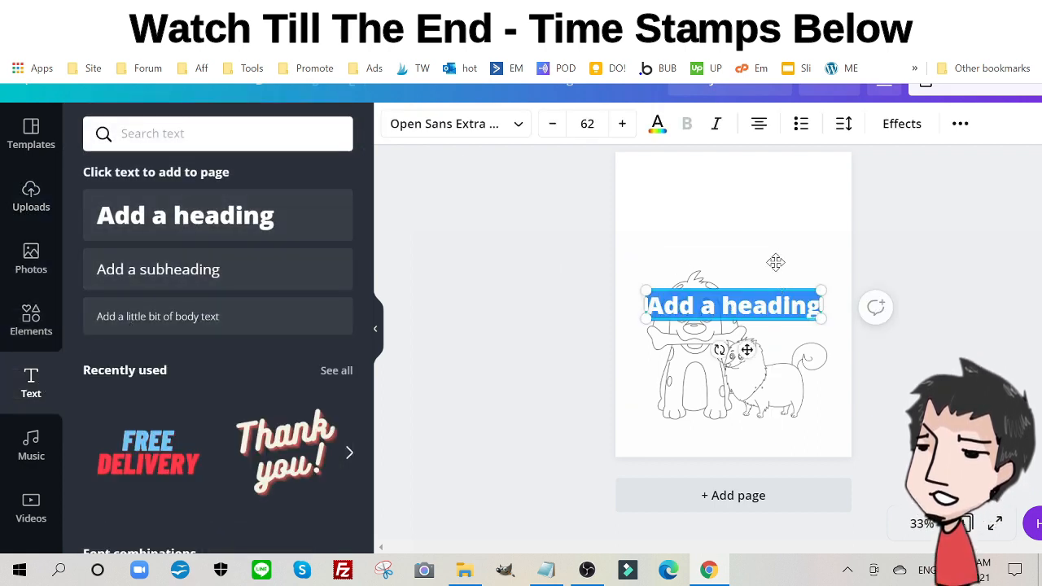
left_click_drag(778, 293, 779, 182)
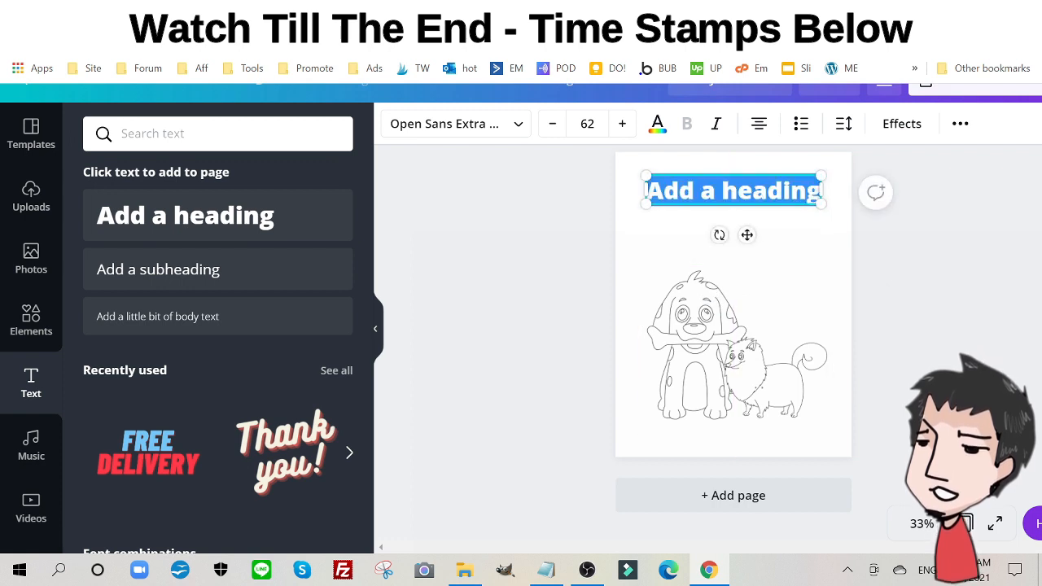
type("How Many")
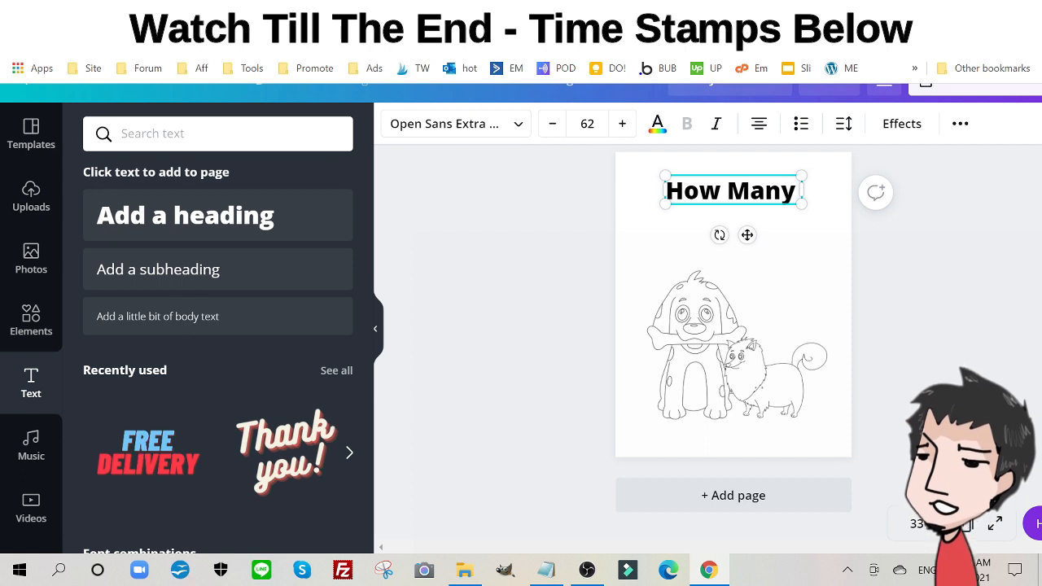
type(" Pups?")
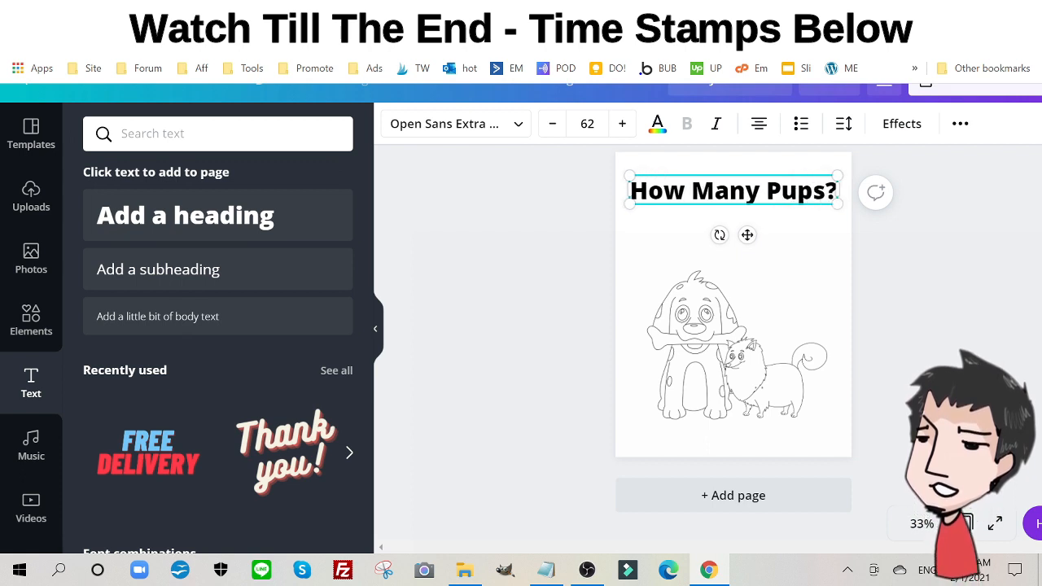
Reduce the "How Many Pups?" heading's font size to 52
left_click(553, 124)
left_click(553, 124)
left_click(554, 124)
left_click(554, 124)
left_click(554, 124)
left_click(554, 124)
left_click(559, 124)
left_click(558, 124)
left_click(558, 124)
left_click(558, 124)
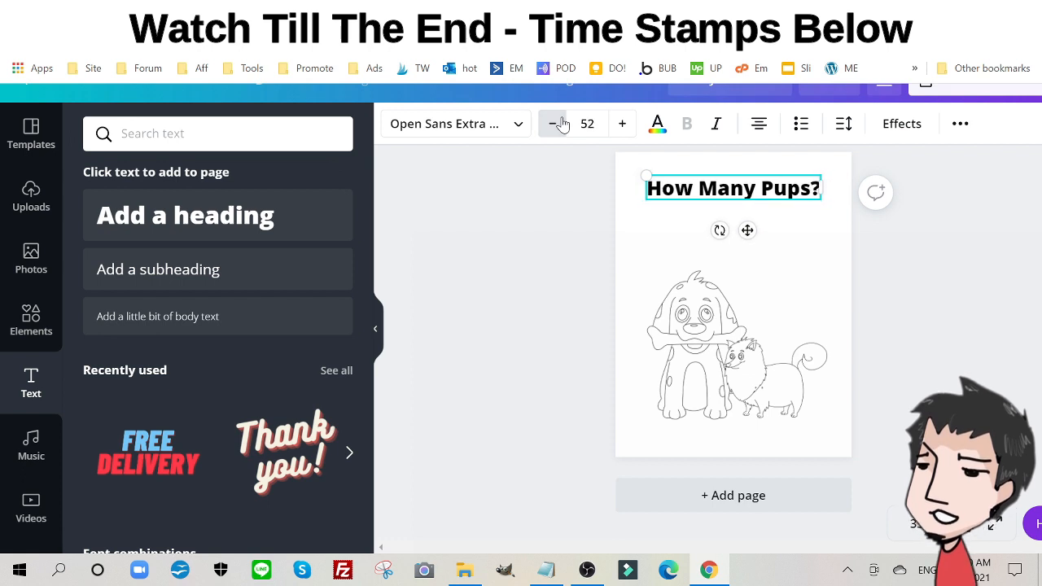
Color the "How Many Pups?" heading dark gray using a color taken from the bone-holding dog drawing
left_click(657, 124)
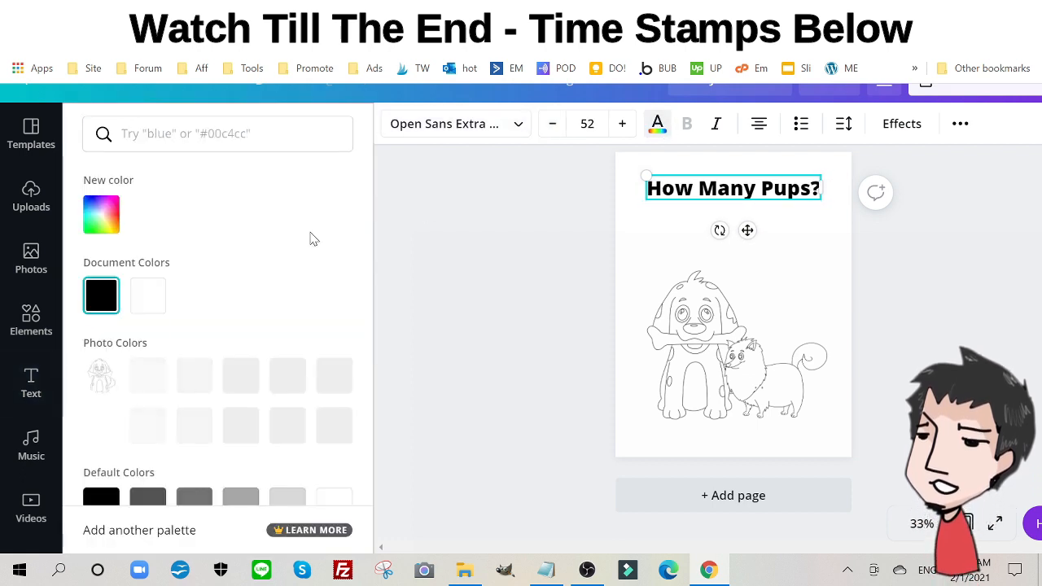
left_click(241, 376)
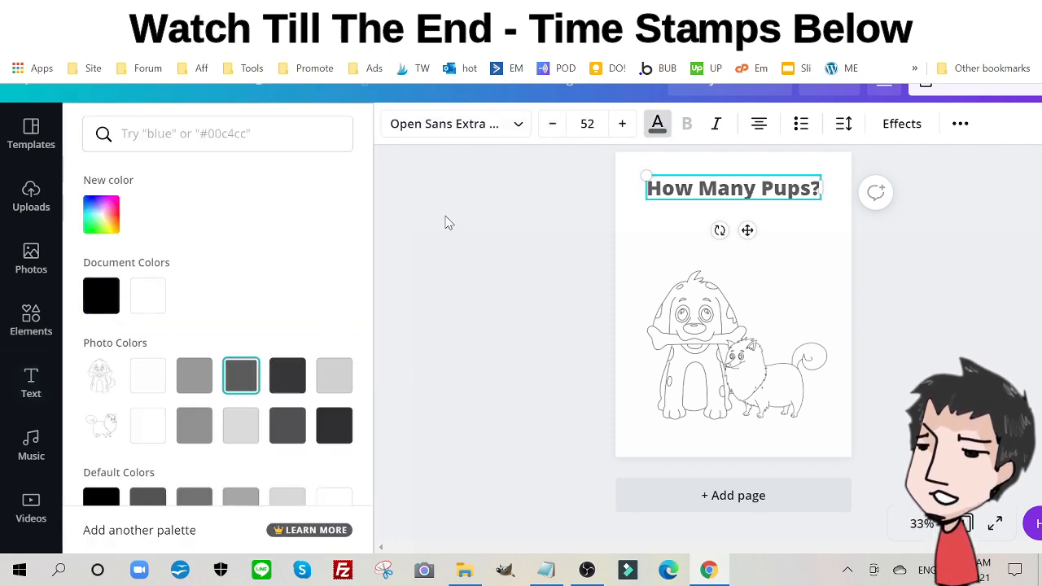
key("Escape")
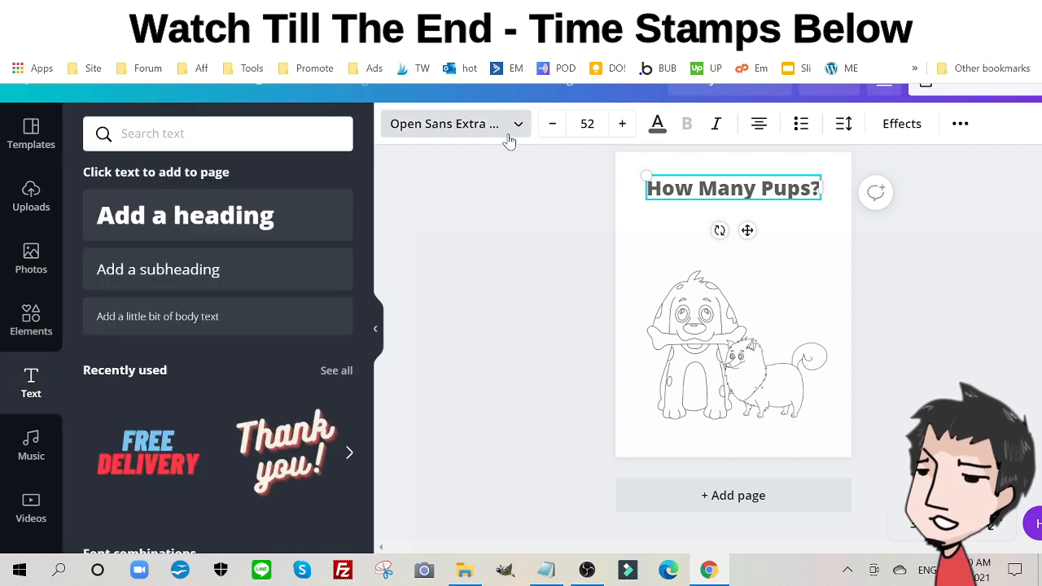
Change the "How Many Pups?" heading's font to Sifonn
left_click(505, 136)
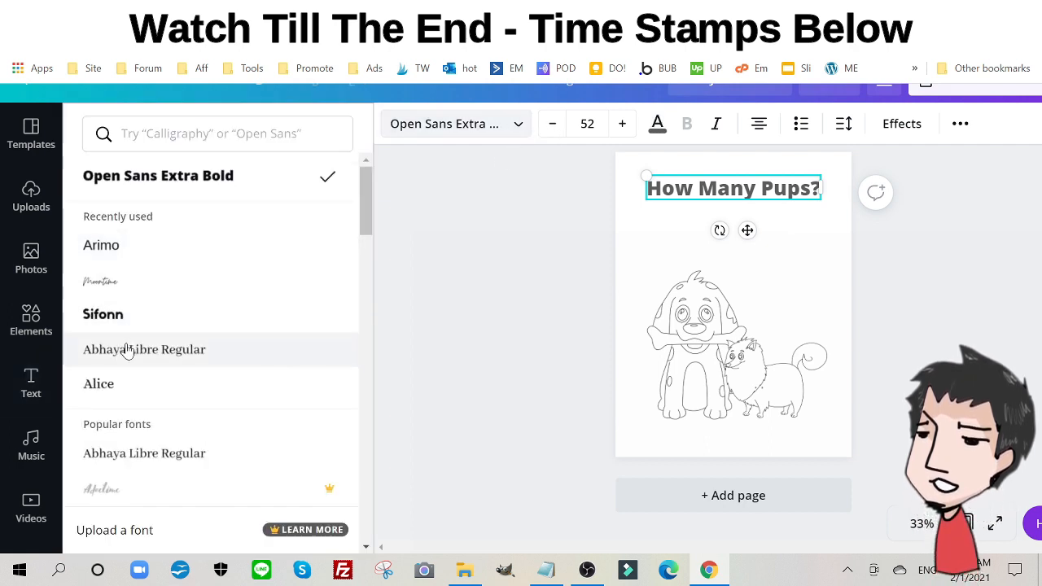
left_click(126, 325)
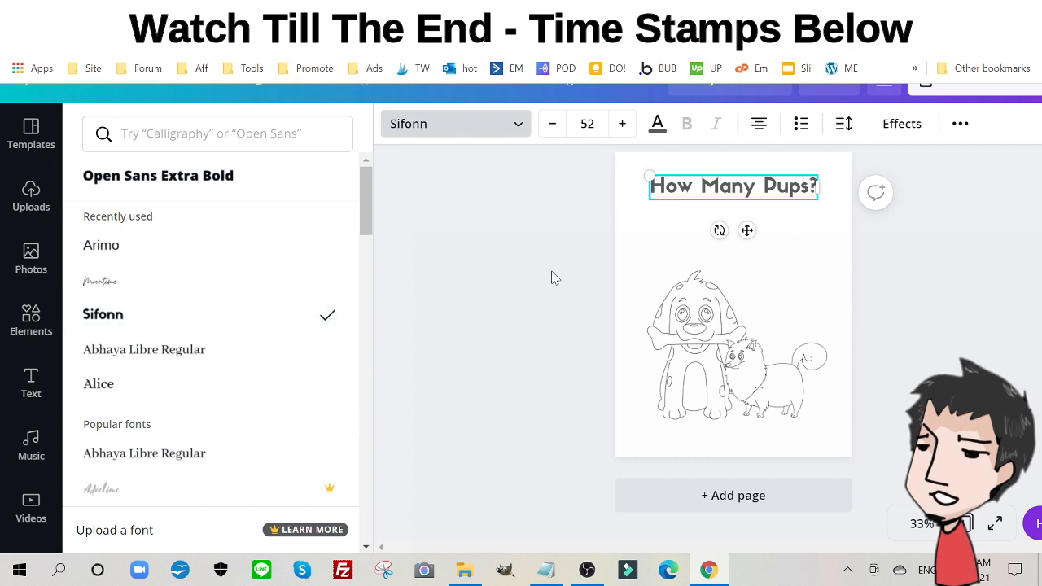
key("Escape")
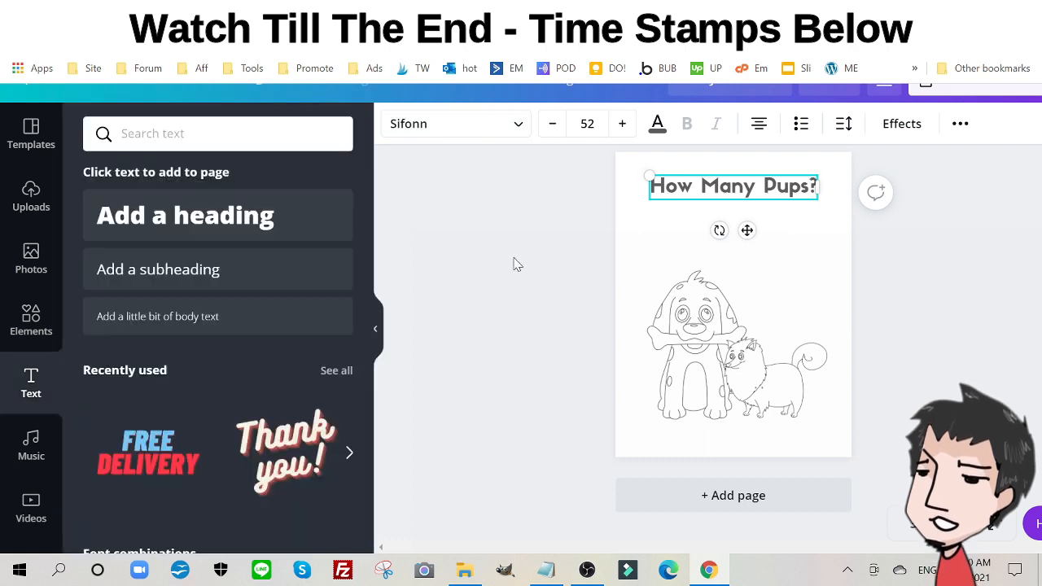
left_click(514, 263)
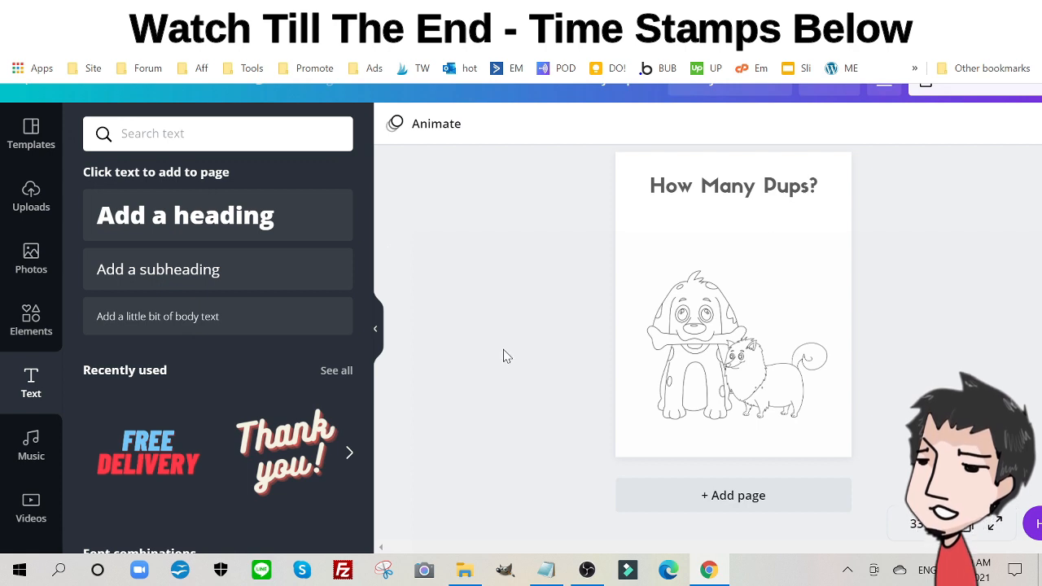
Adjust the position of the bone-holding dog drawing beside the fluffy dog
left_click(704, 364)
mouse_move(704, 364)
left_mouse_down()
mouse_move(692, 381)
mouse_move(696, 350)
left_mouse_up()
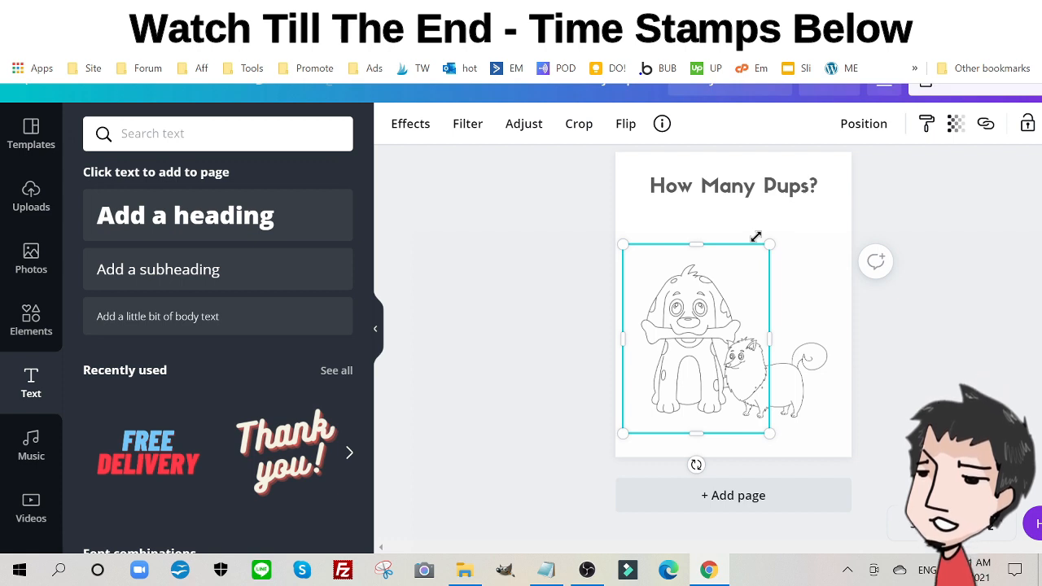
left_click_drag(674, 291, 687, 310)
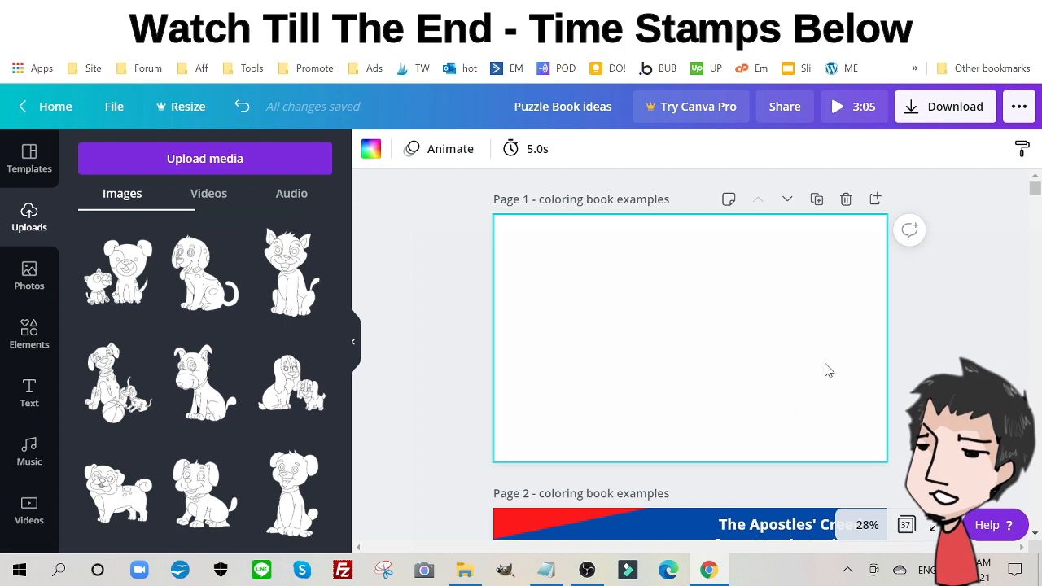
Check the Puzzle Book ideas design's page size, and add a solid black vertical line down the center of blank page 1
left_click(114, 106)
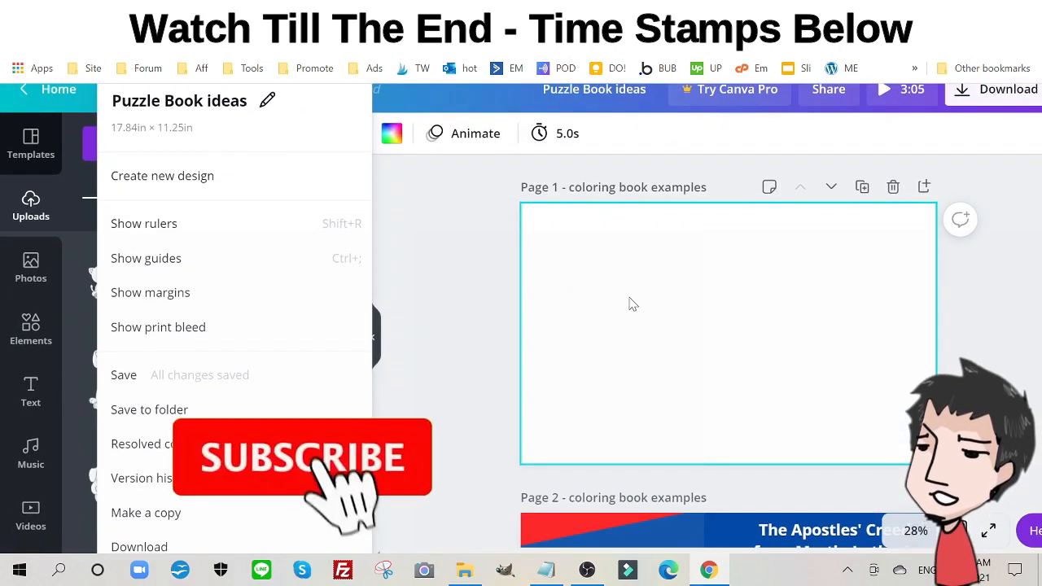
left_click(630, 305)
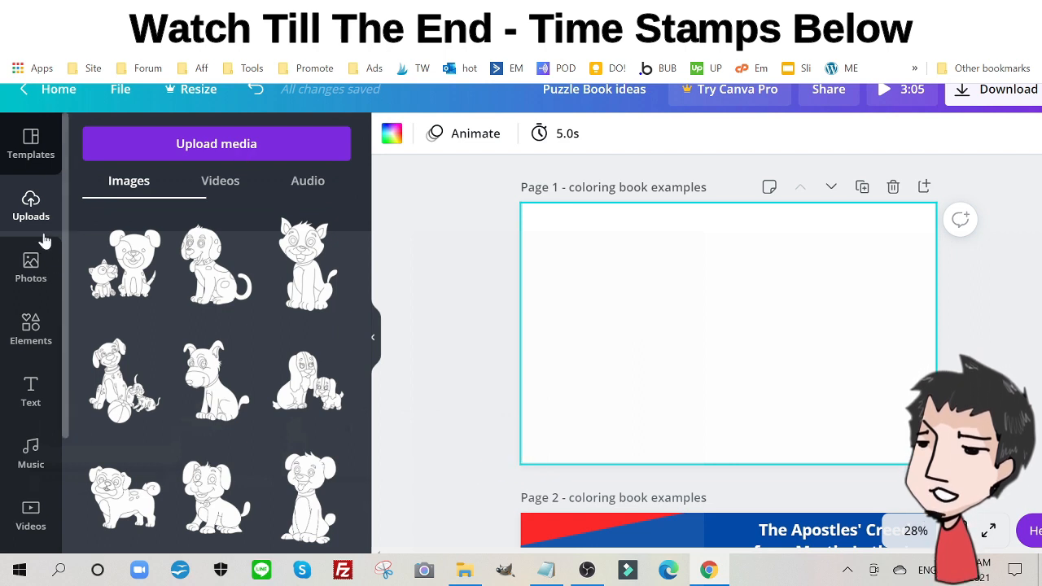
left_click(33, 334)
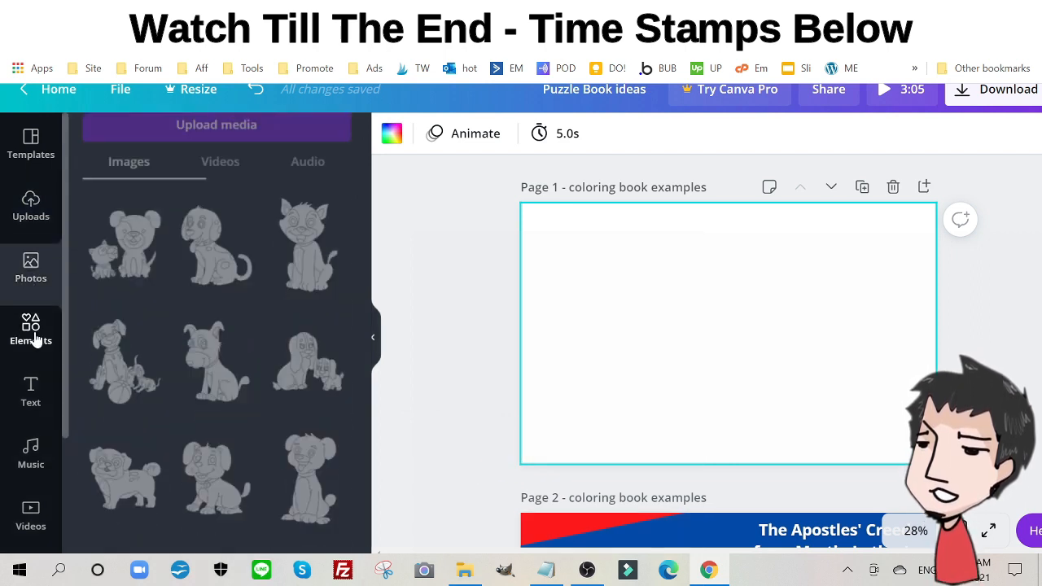
left_click(120, 143)
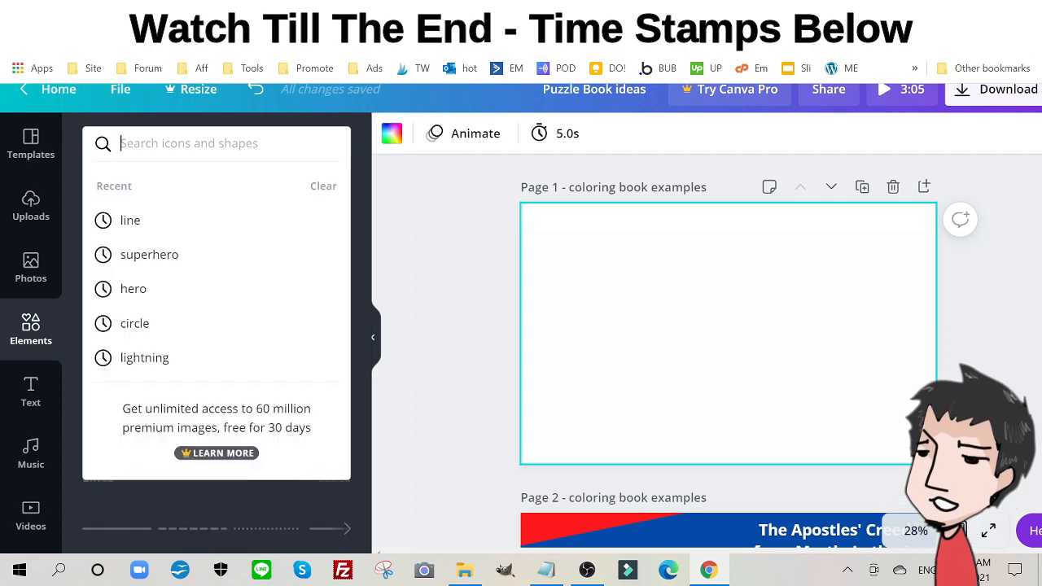
type("line")
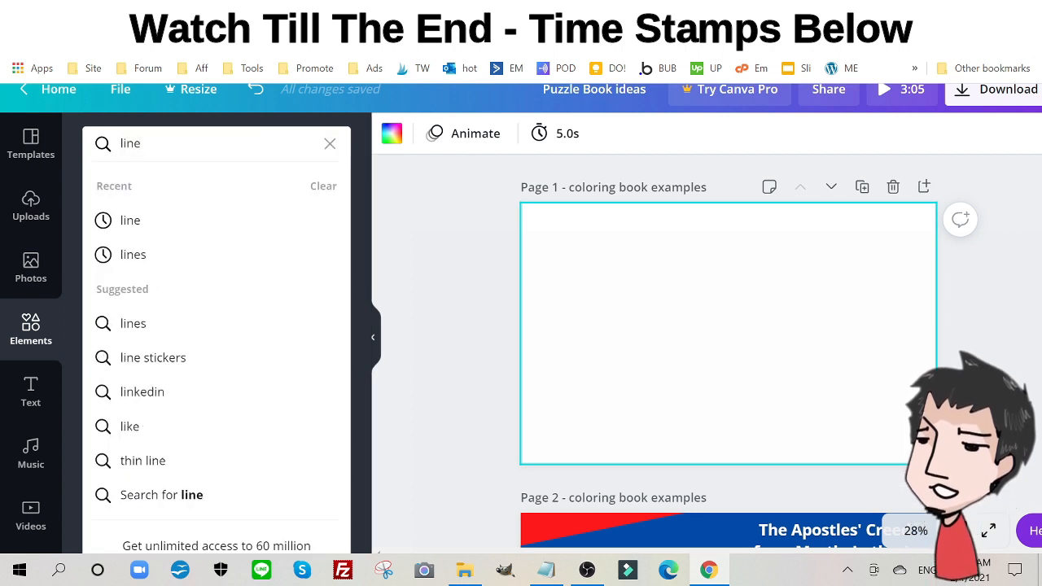
left_click(181, 220)
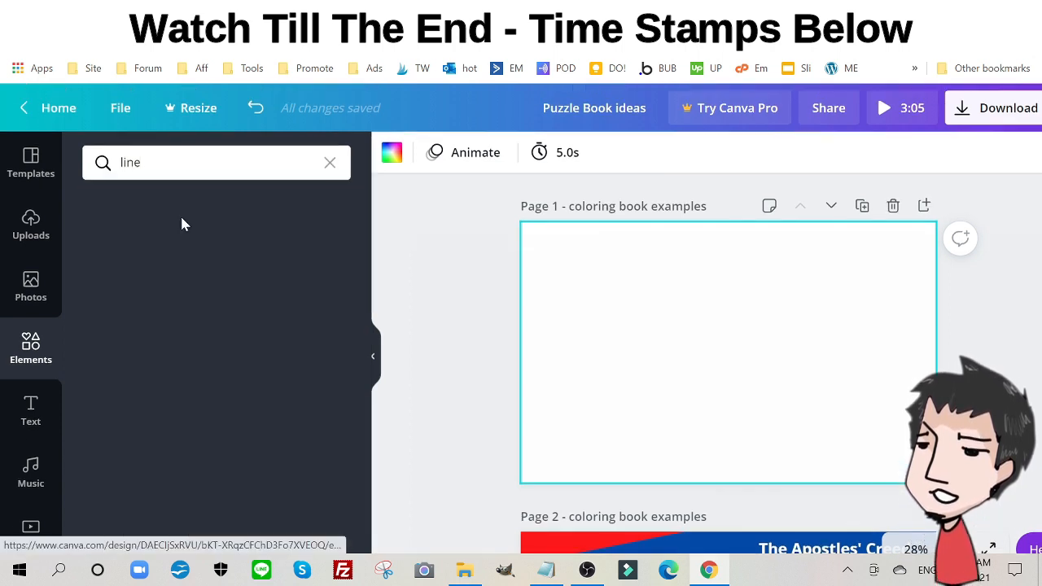
left_click(136, 359)
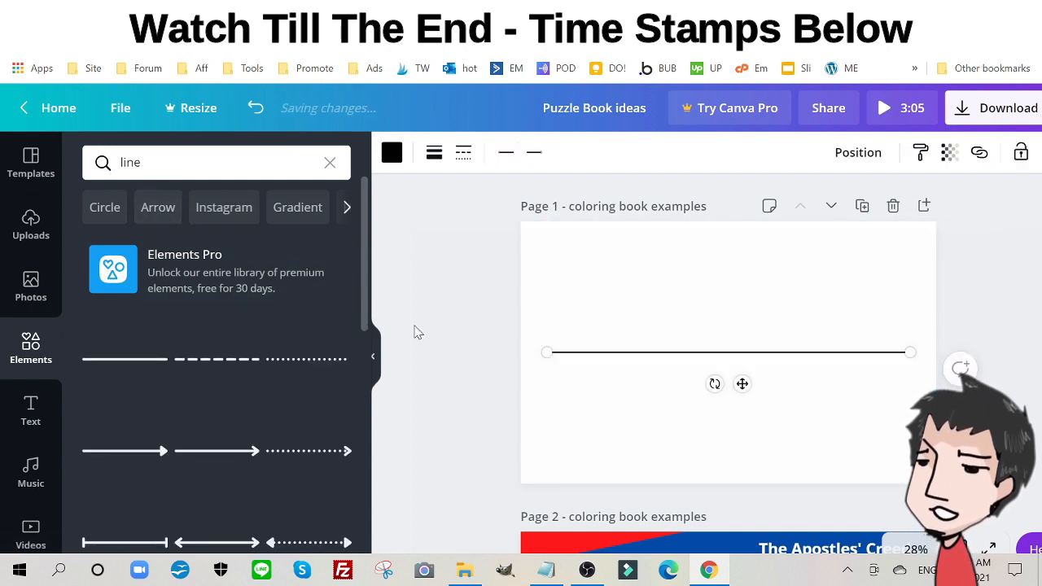
left_click_drag(717, 383, 818, 358)
left_click_drag(729, 402, 727, 402)
left_click(593, 317)
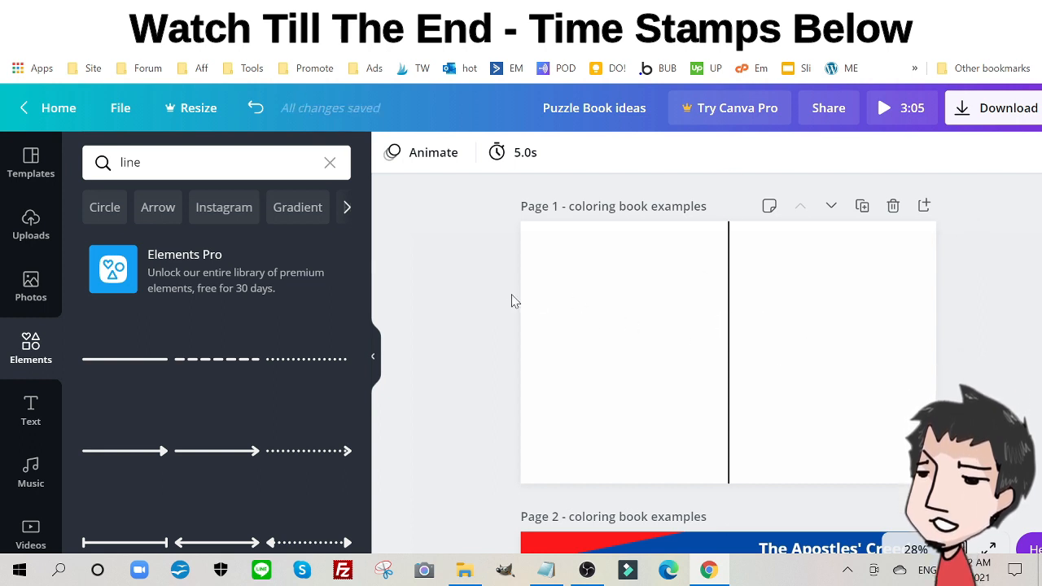
Add the uploaded night-sky image with the moon to page 1 and enlarge and position it to cover the whole page
left_click(18, 231)
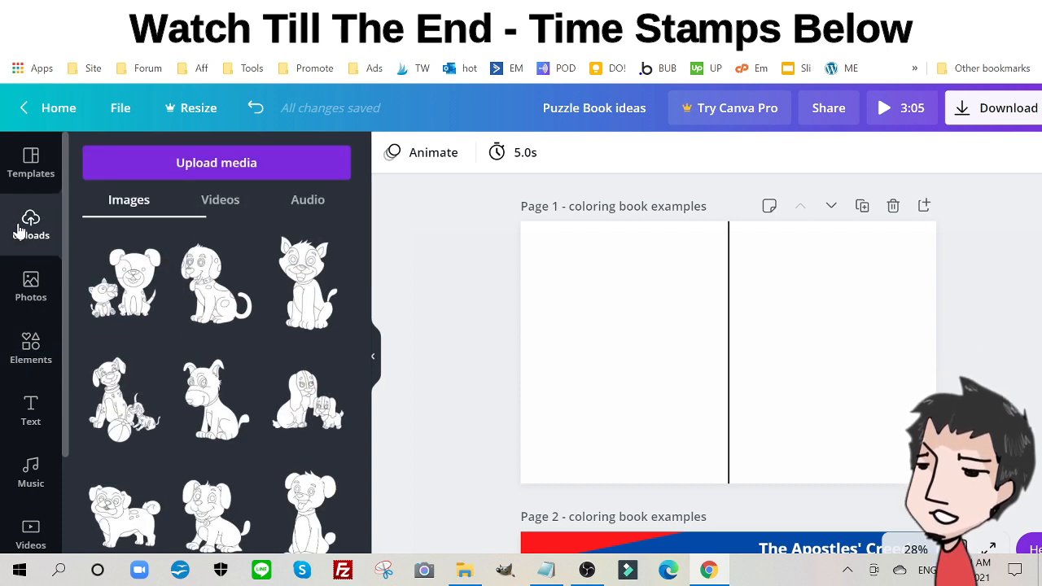
scroll(242, 399, "down", 6)
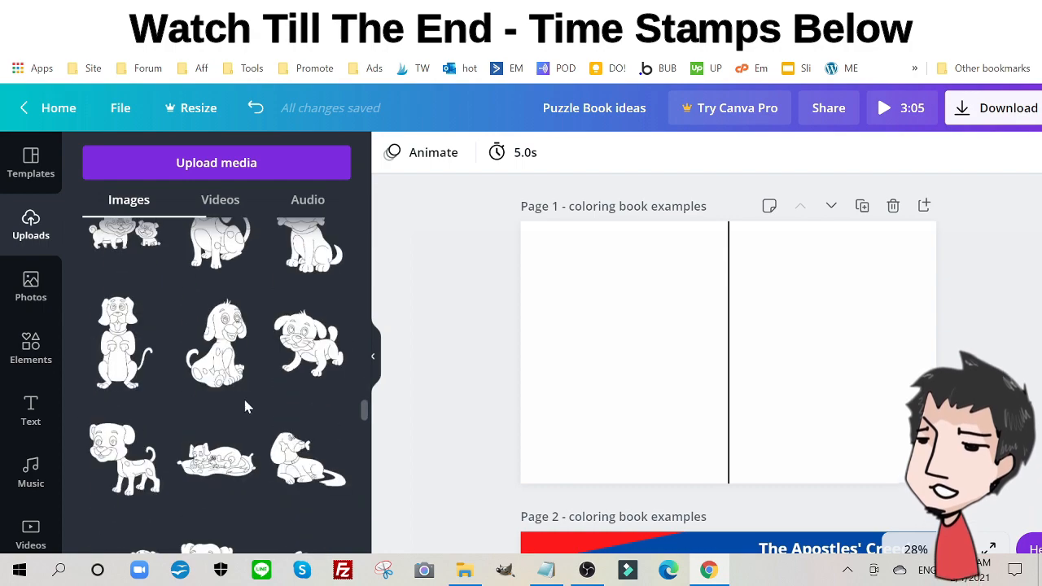
scroll(246, 403, "down", 10)
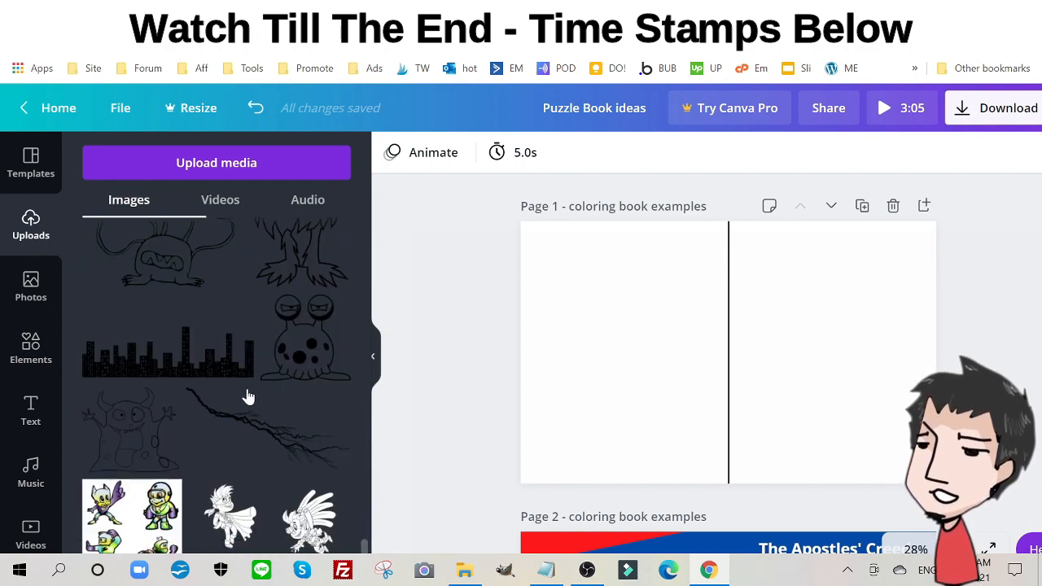
scroll(248, 395, "up", 5)
left_click(139, 378)
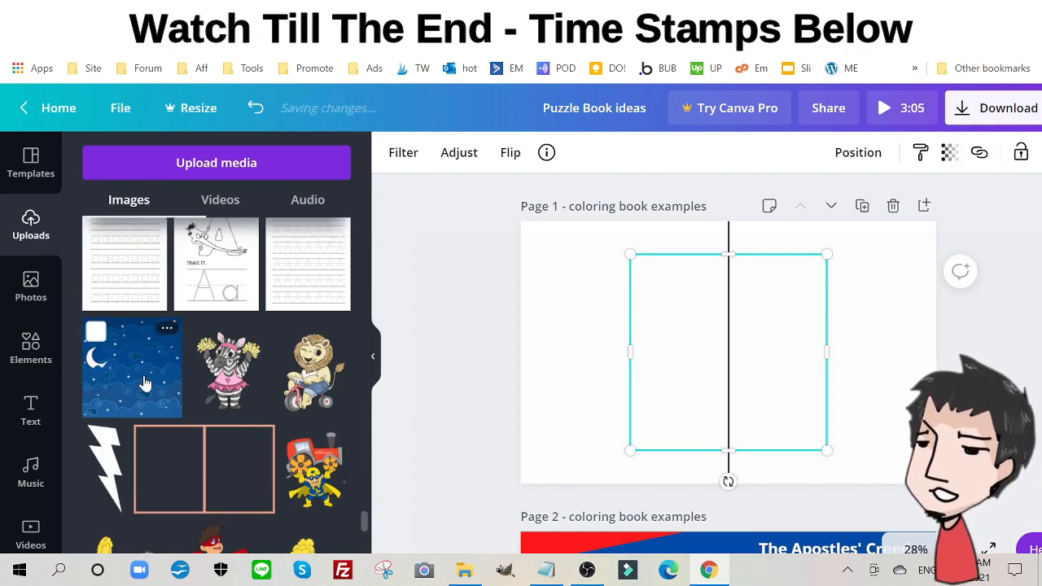
left_click_drag(727, 342, 616, 307)
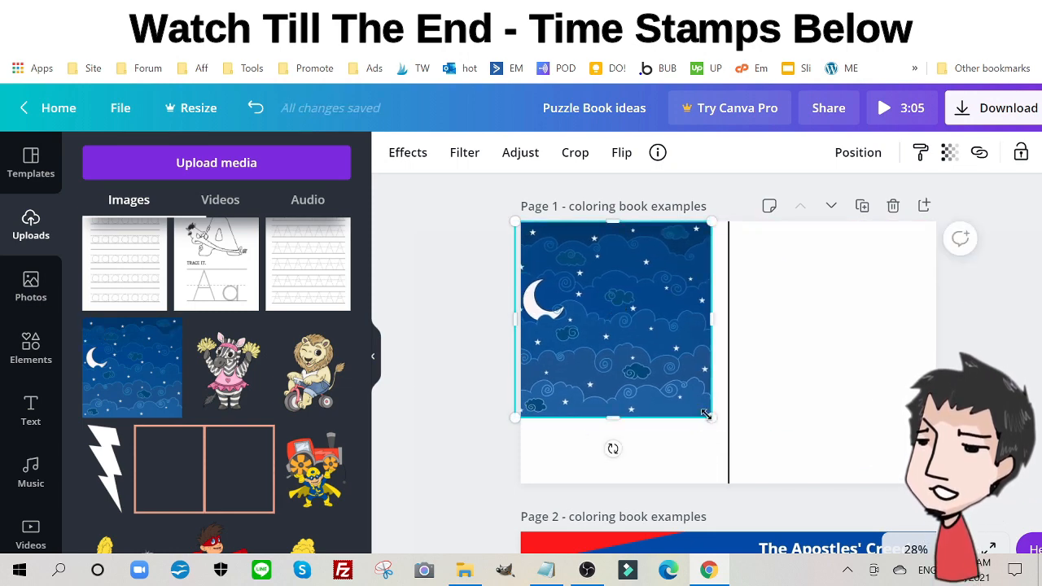
left_click_drag(749, 435, 965, 570)
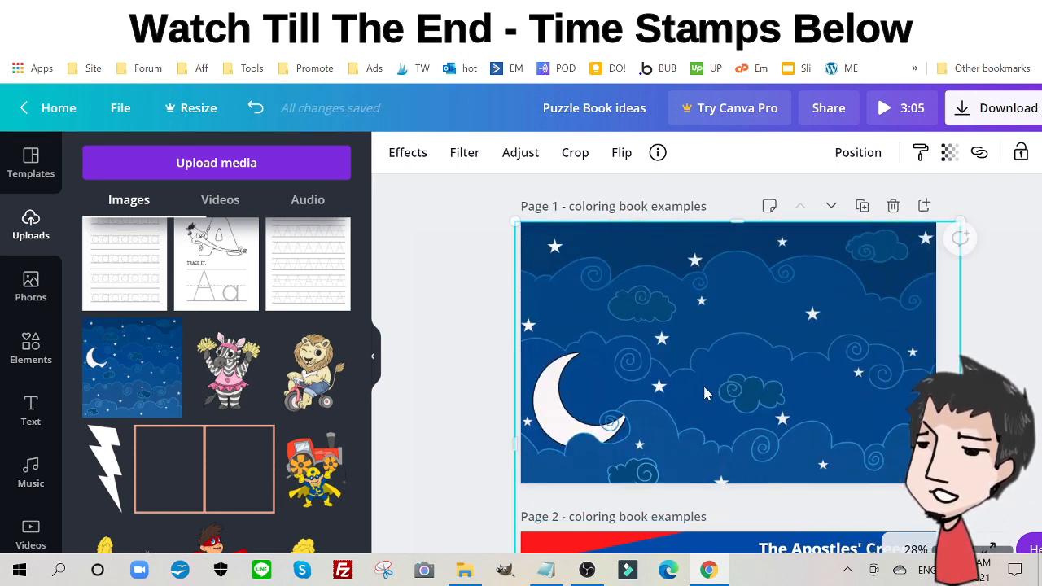
left_click_drag(733, 373, 652, 306)
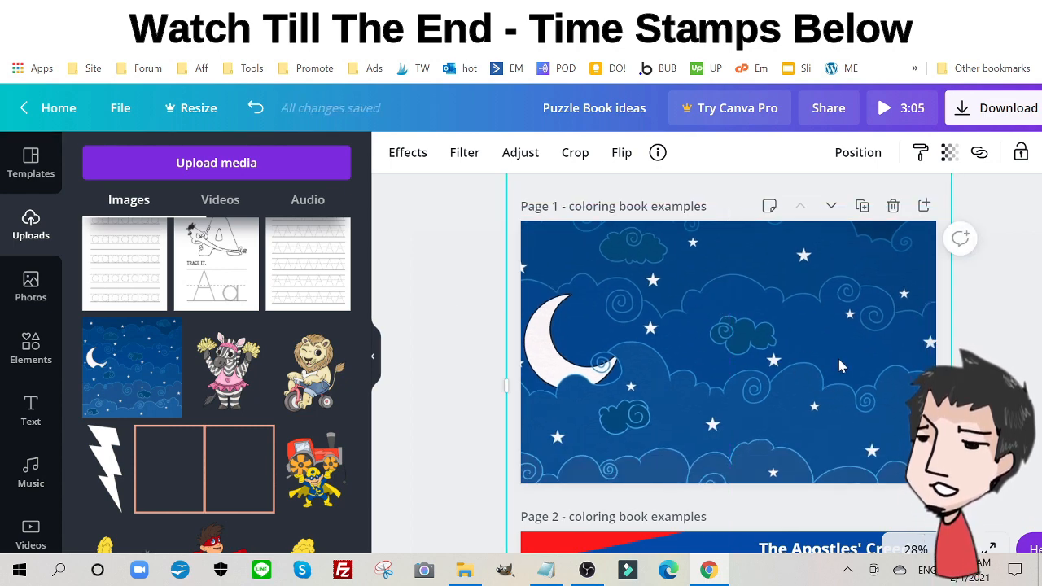
left_click(442, 273)
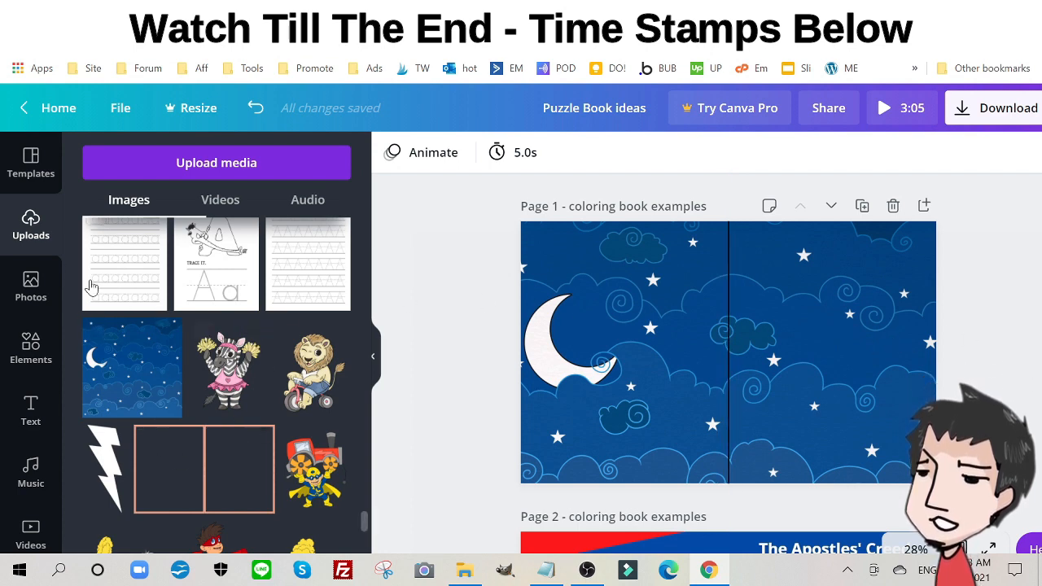
Add a heading to page 1 and place it near the top of the cover's right half
left_click(30, 409)
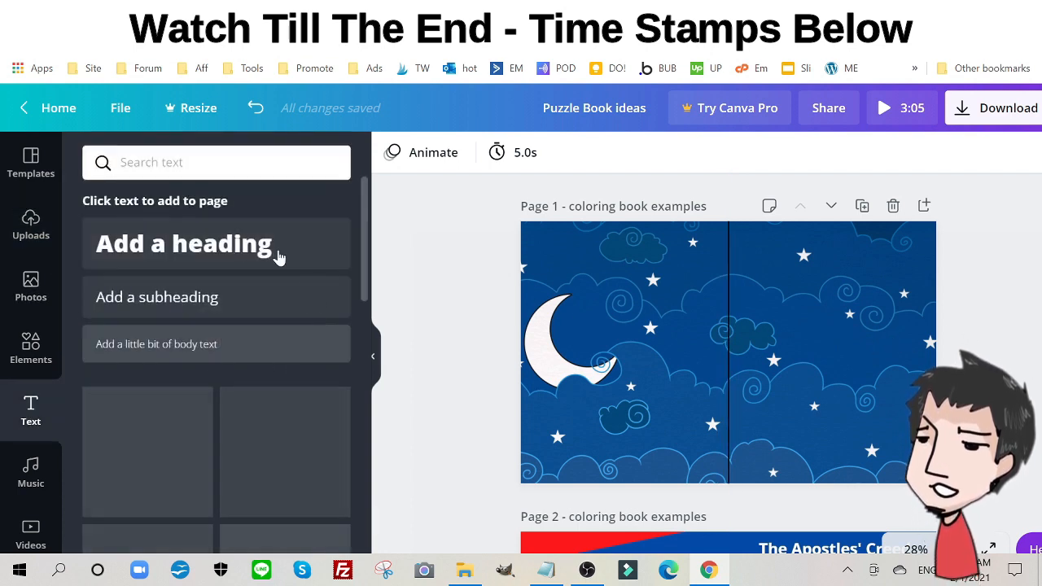
left_click(235, 242)
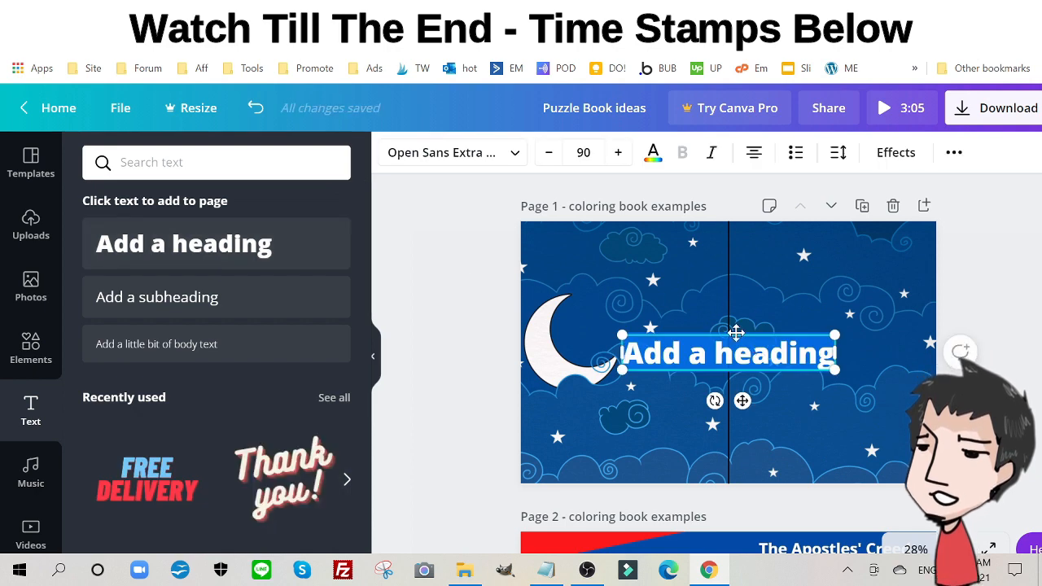
left_click_drag(737, 332, 844, 237)
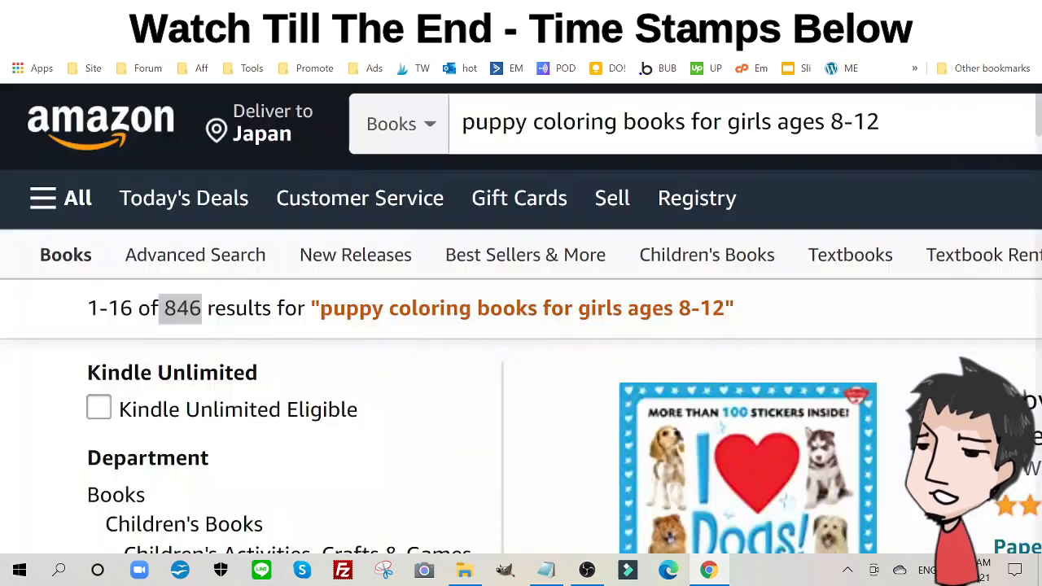
Copy "puppy coloring books for girls ages 8-12" from the Amazon search and replace the cover heading's text with it
left_click(529, 122)
triple_click(530, 122)
right_click(533, 127)
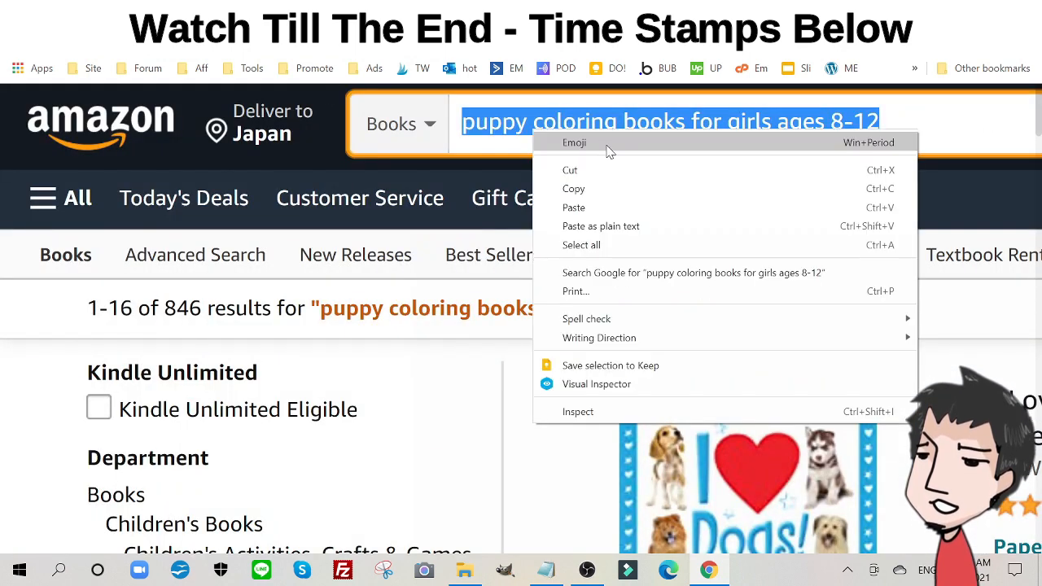
left_click(606, 195)
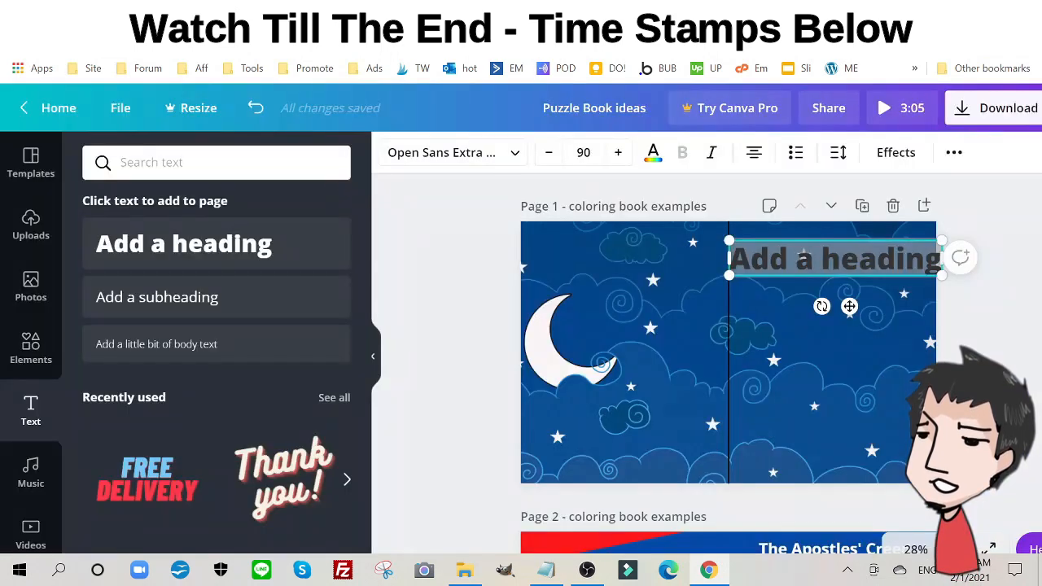
key("ctrl+a")
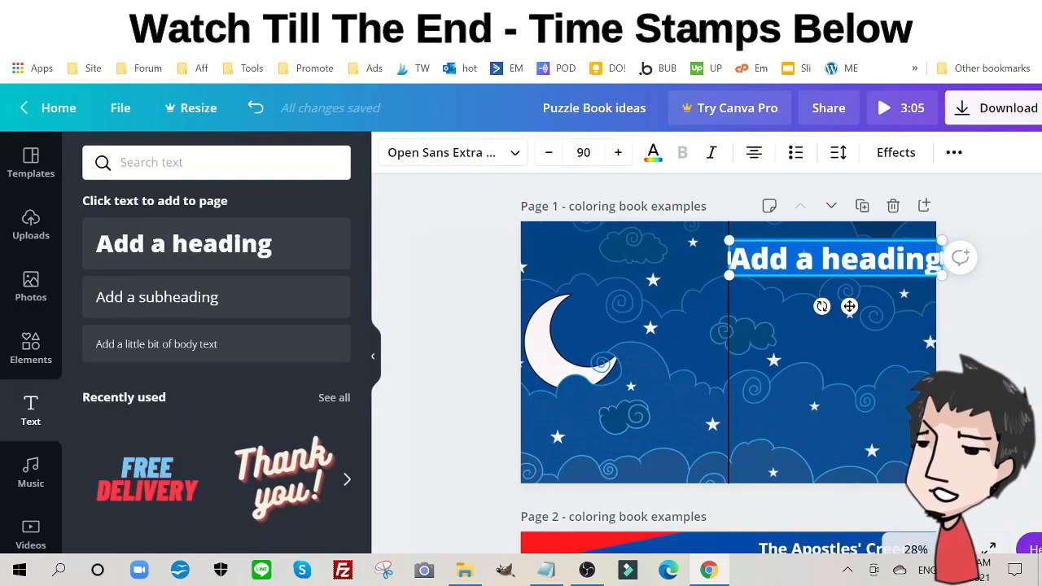
key("ctrl+v")
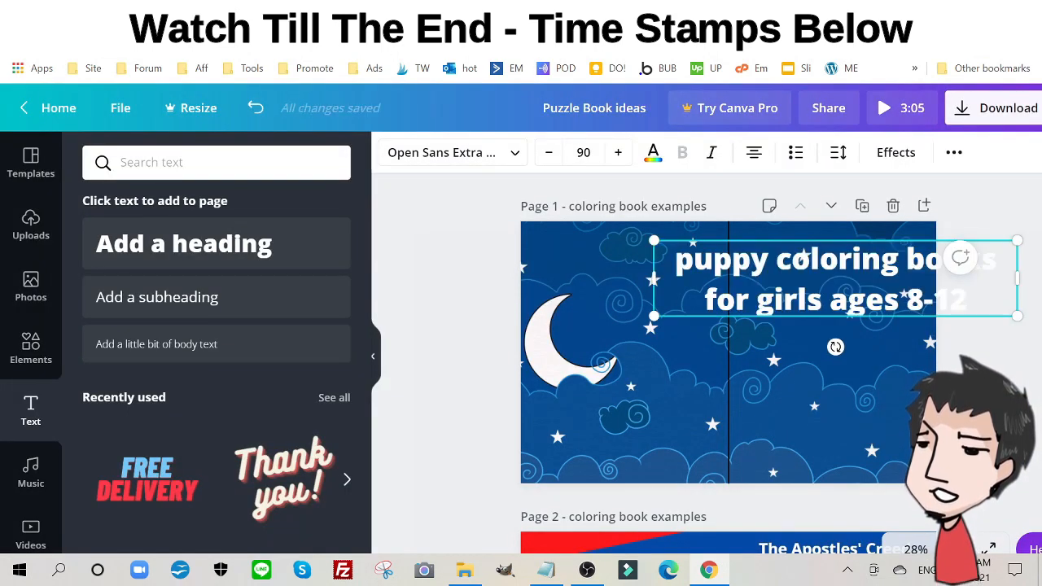
Scale the title down to about size 49 at the top of the front cover half, and capitalize the P in "Puppy"
left_click_drag(1013, 238, 838, 281)
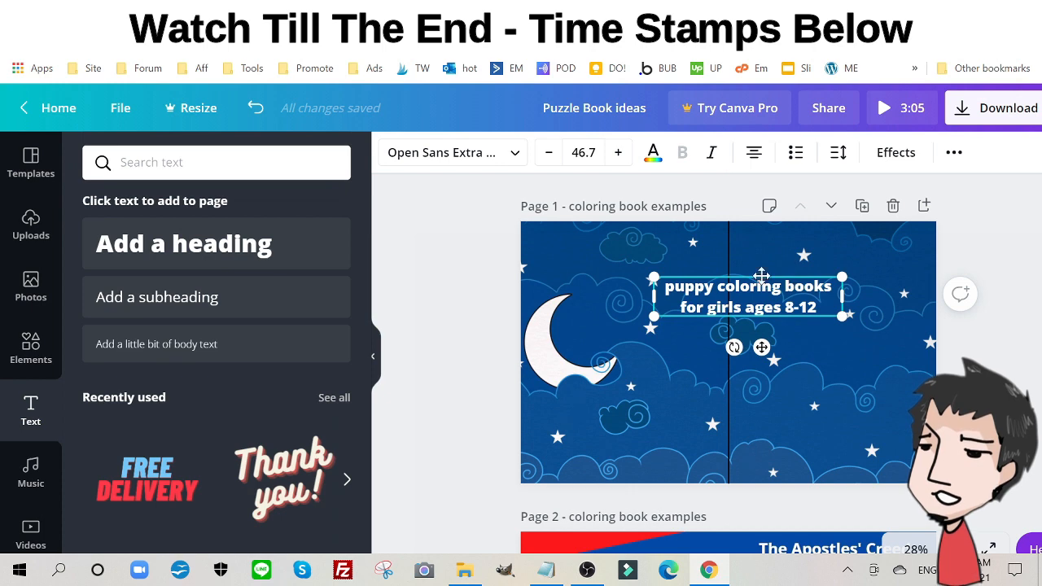
left_click_drag(760, 275, 848, 235)
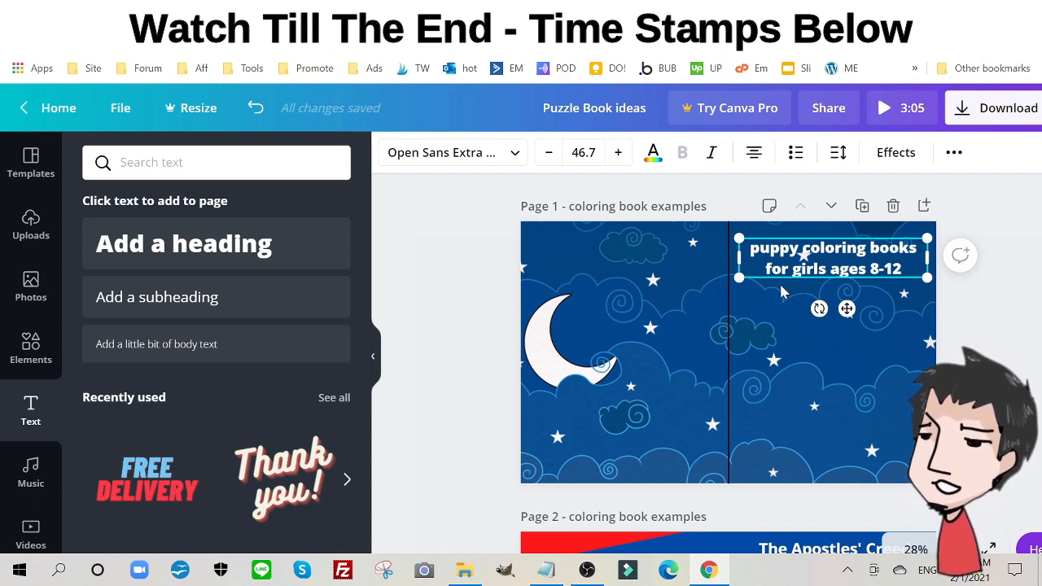
left_click_drag(739, 276, 728, 280)
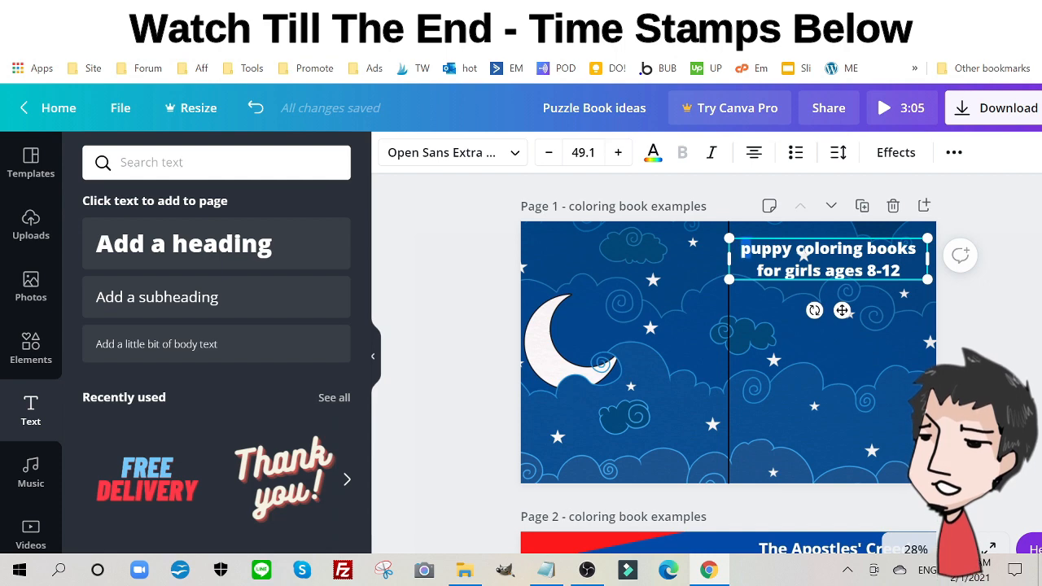
type("P")
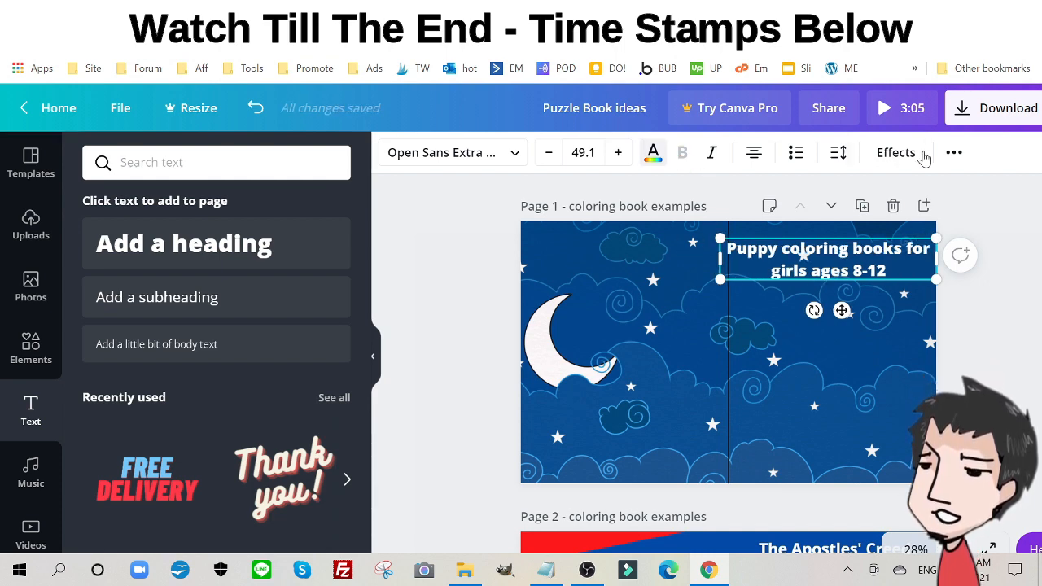
Set the title in uppercase, then rewrap it onto three lines and scale it to about 8.9 by 3.8 across the front cover's width
left_click(373, 358)
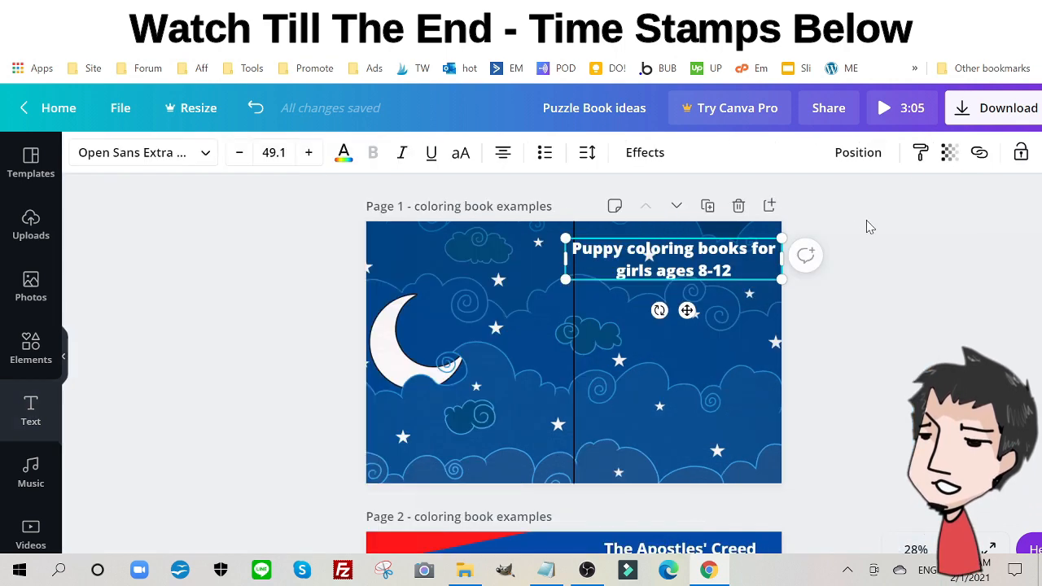
left_click(461, 156)
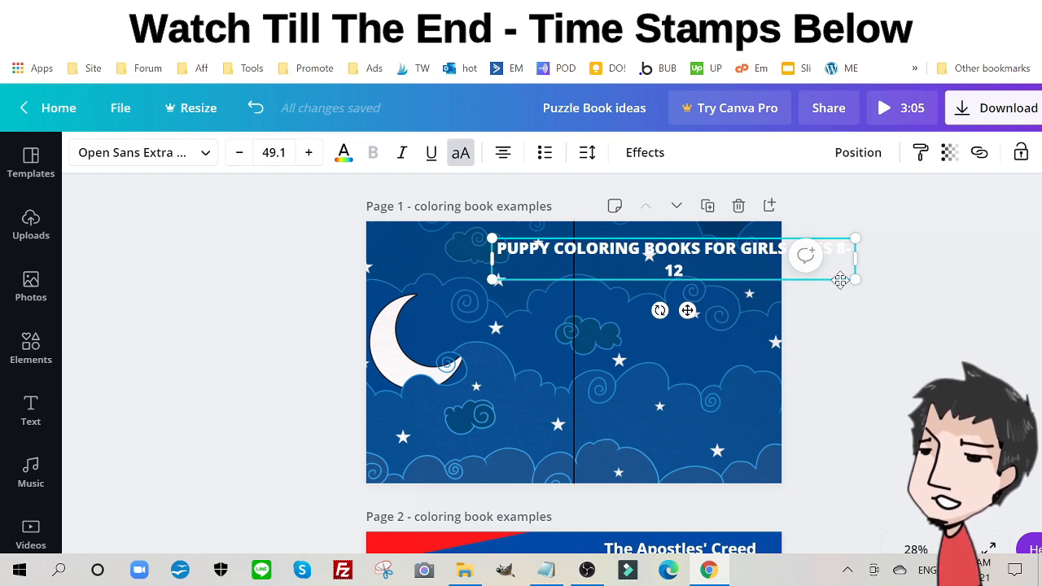
left_click_drag(855, 278, 770, 270)
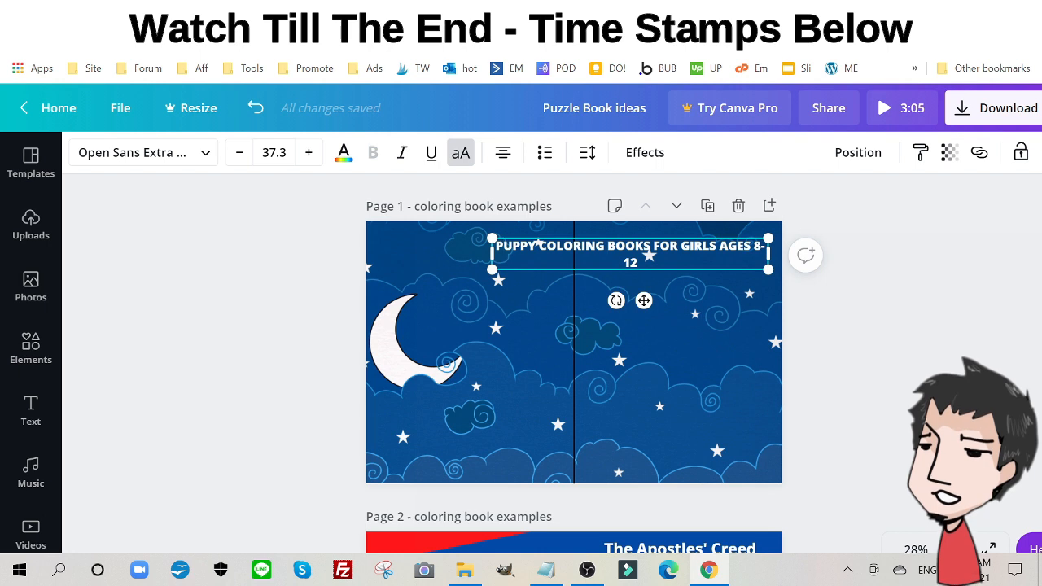
left_click_drag(768, 254, 716, 254)
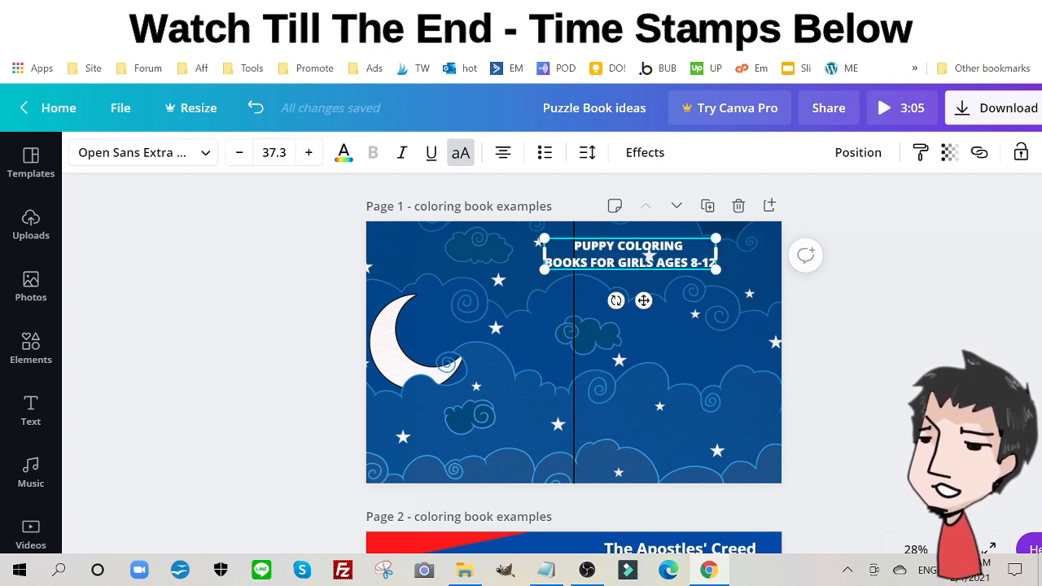
left_click_drag(715, 254, 774, 337)
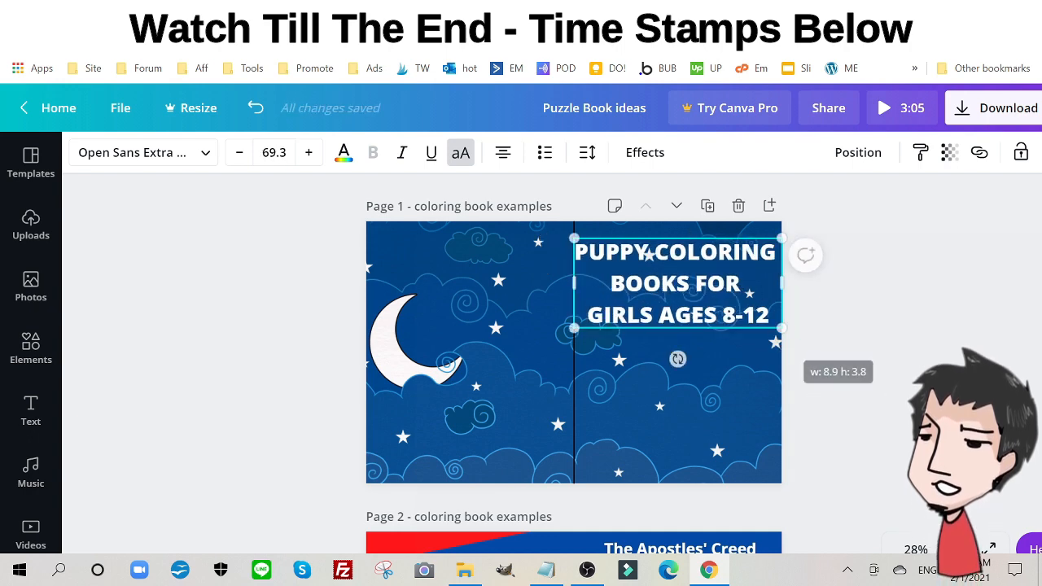